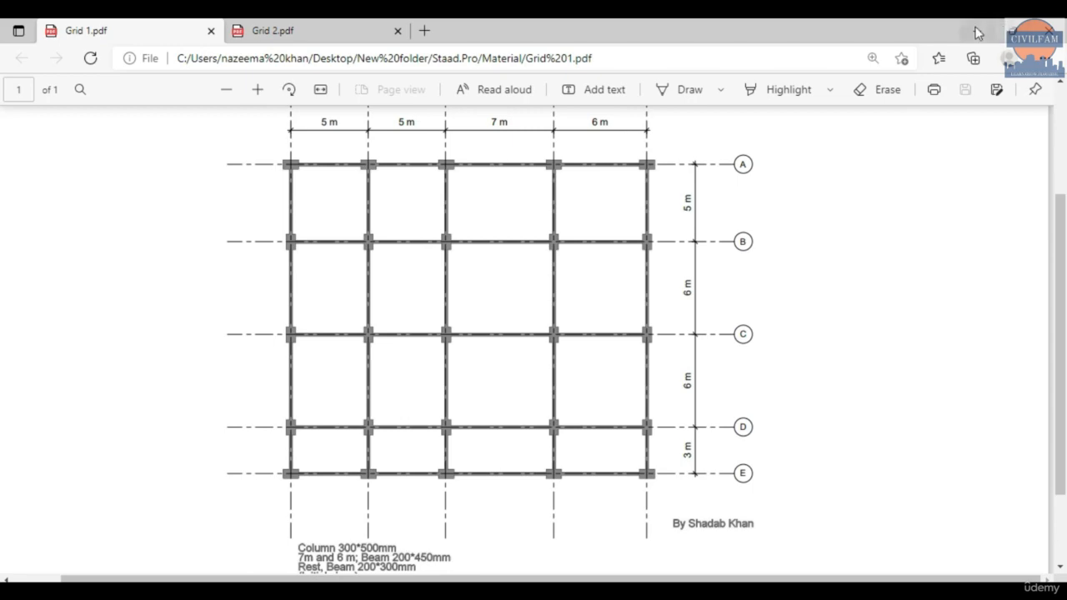
left_click(976, 30)
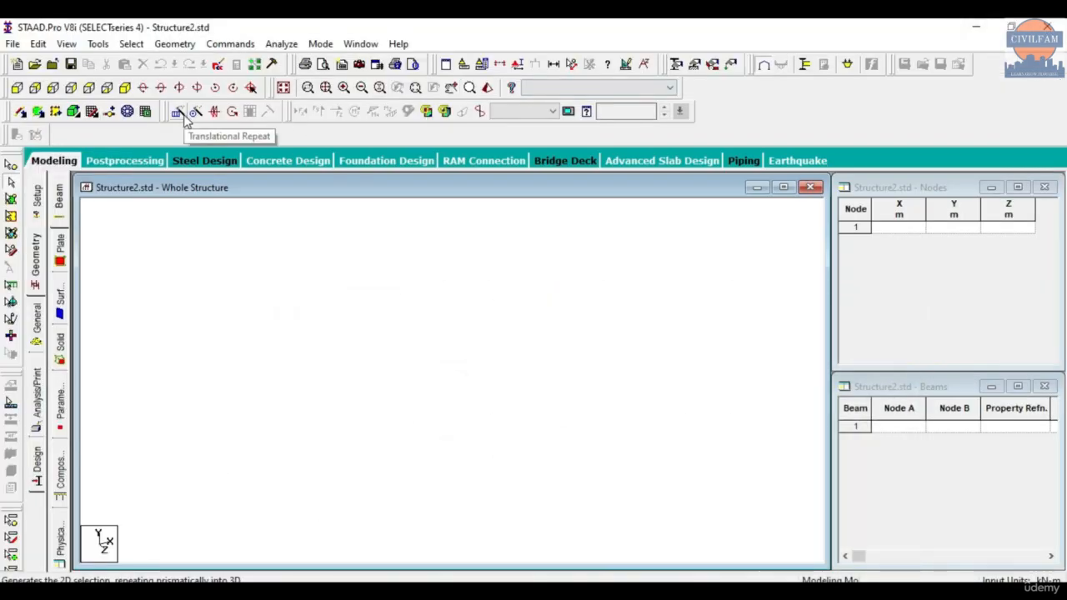
left_click(185, 44)
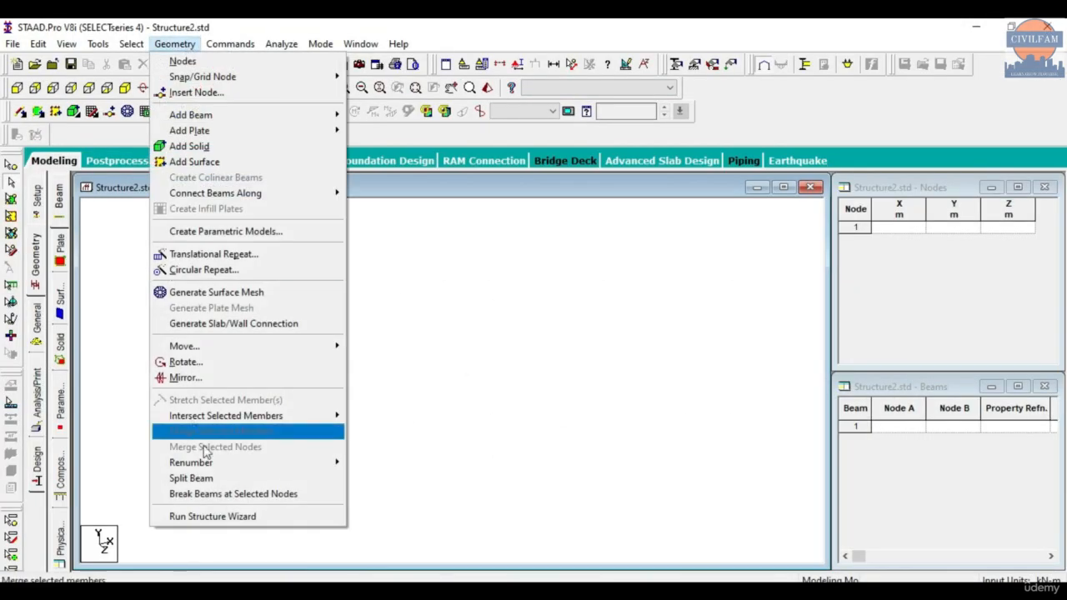
left_click(219, 516)
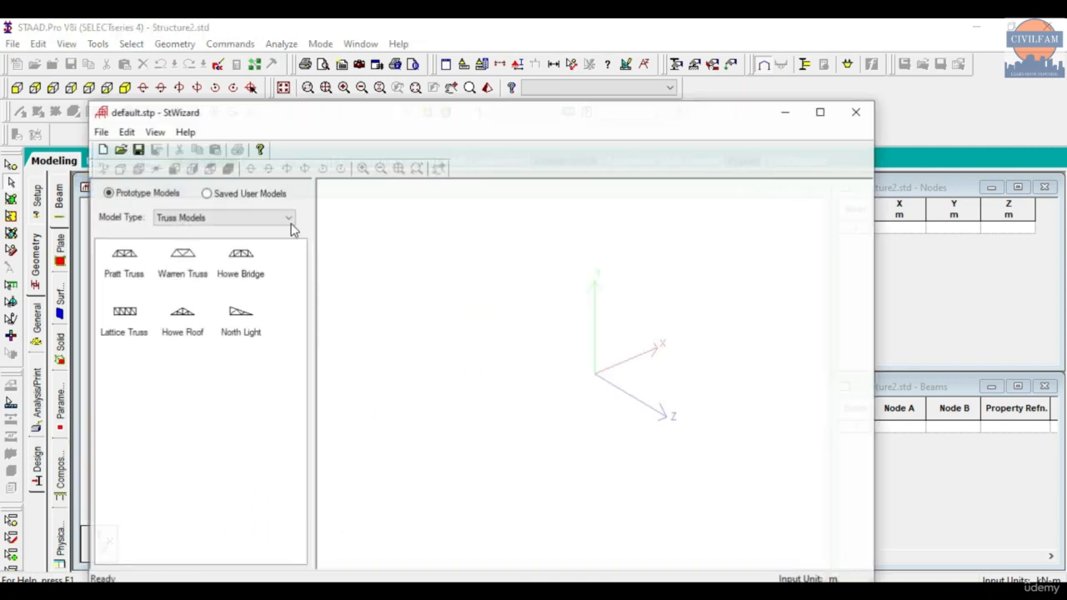
left_click(213, 218)
left_click(202, 243)
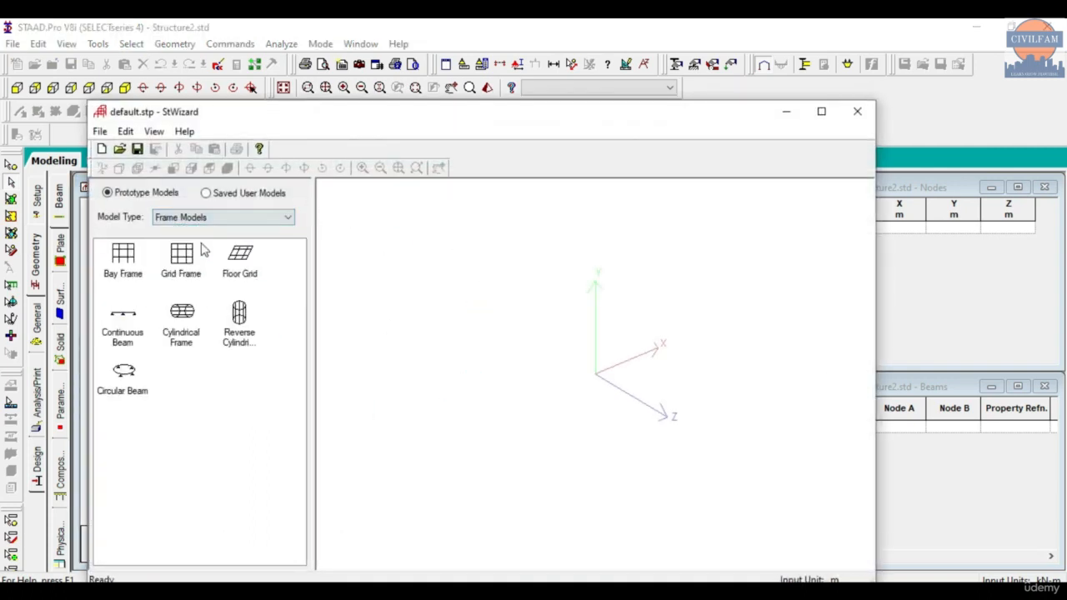
left_click_drag(122, 258, 536, 326)
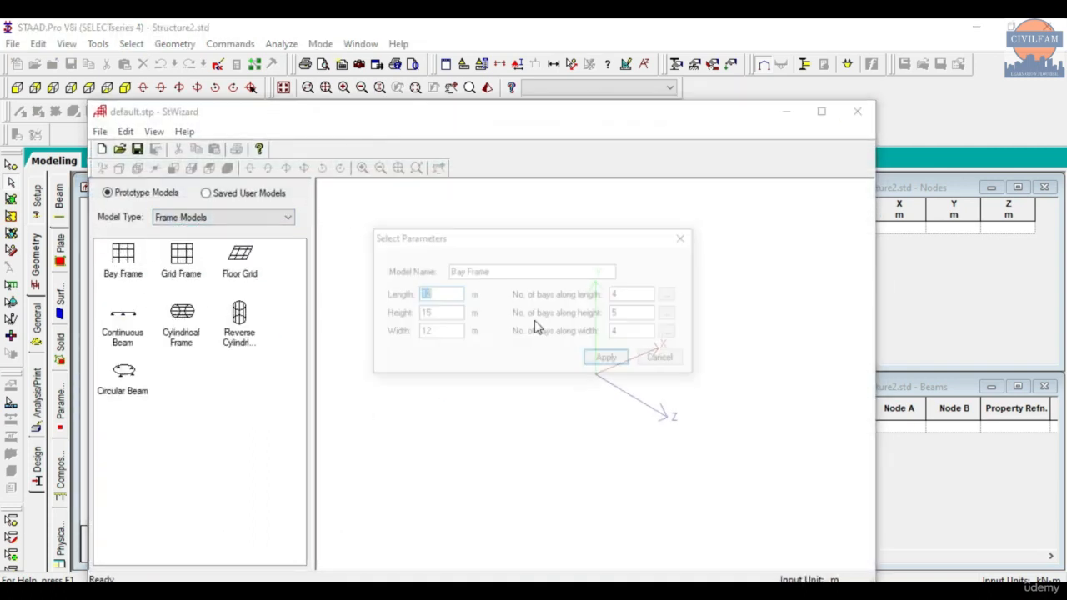
left_click(671, 294)
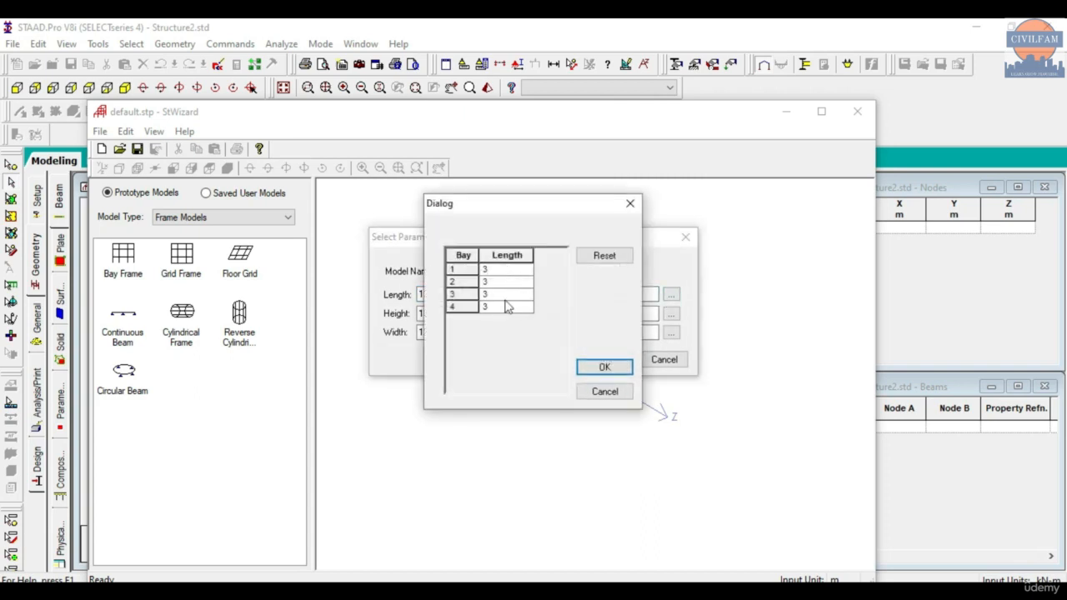
left_click(630, 204)
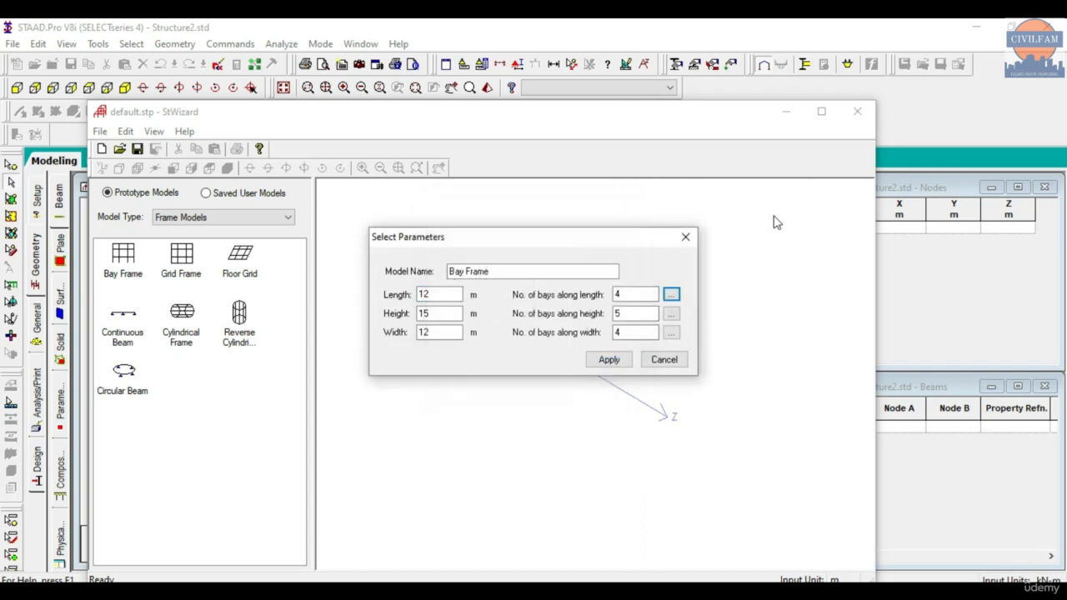
left_click(685, 237)
left_click(855, 111)
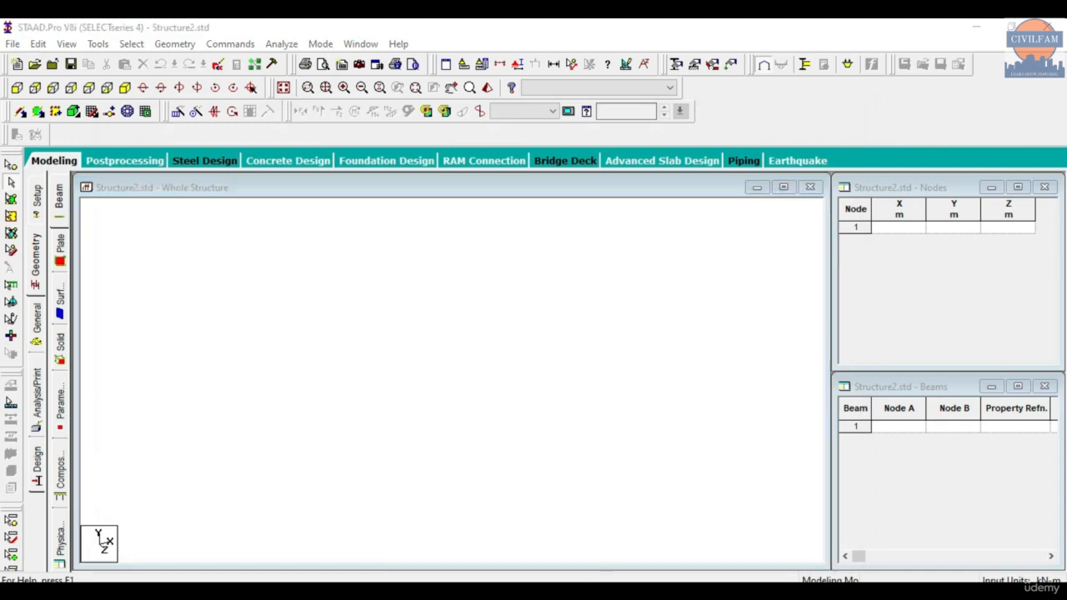
- Switch to the browser and compare the spans and column layouts in Grid 1.pdf and Grid 2.pdf
key("alt+Tab")
left_click(273, 31)
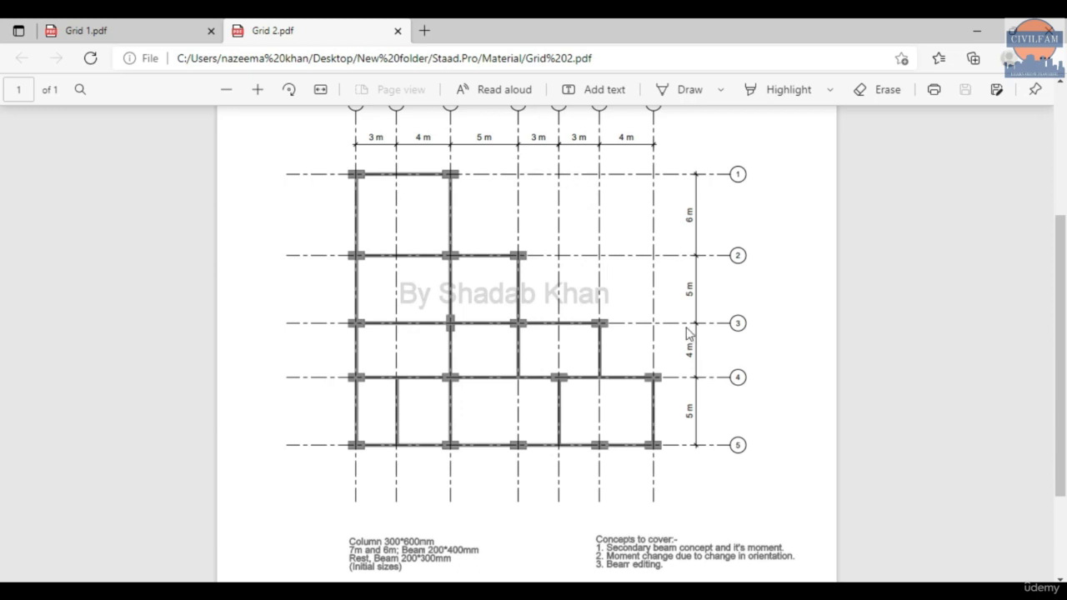
left_click(125, 31)
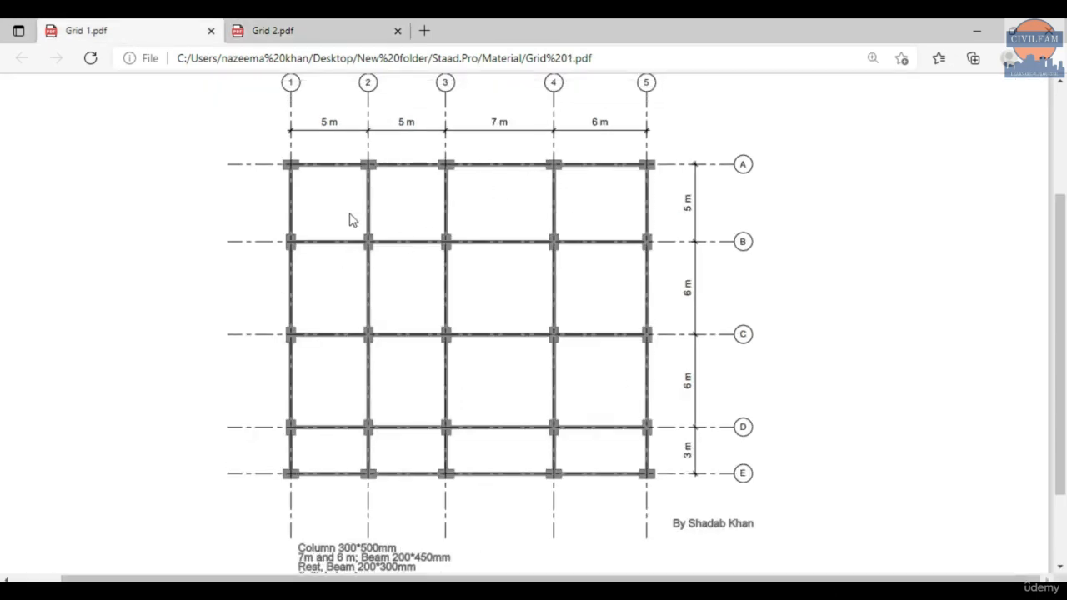
key("ctrl+Tab")
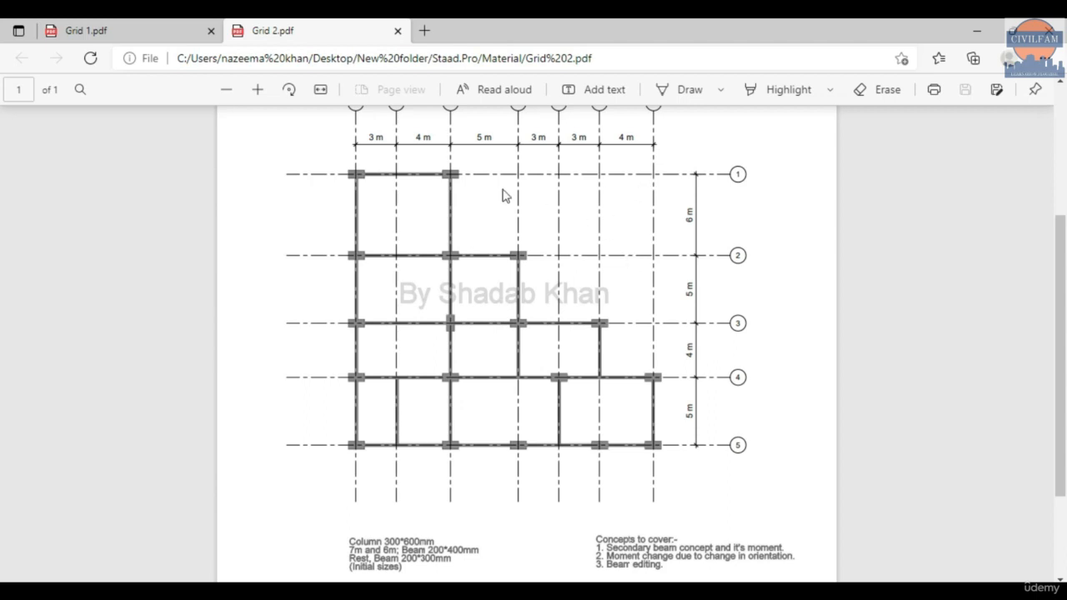
scroll(572, 295, "up", 2)
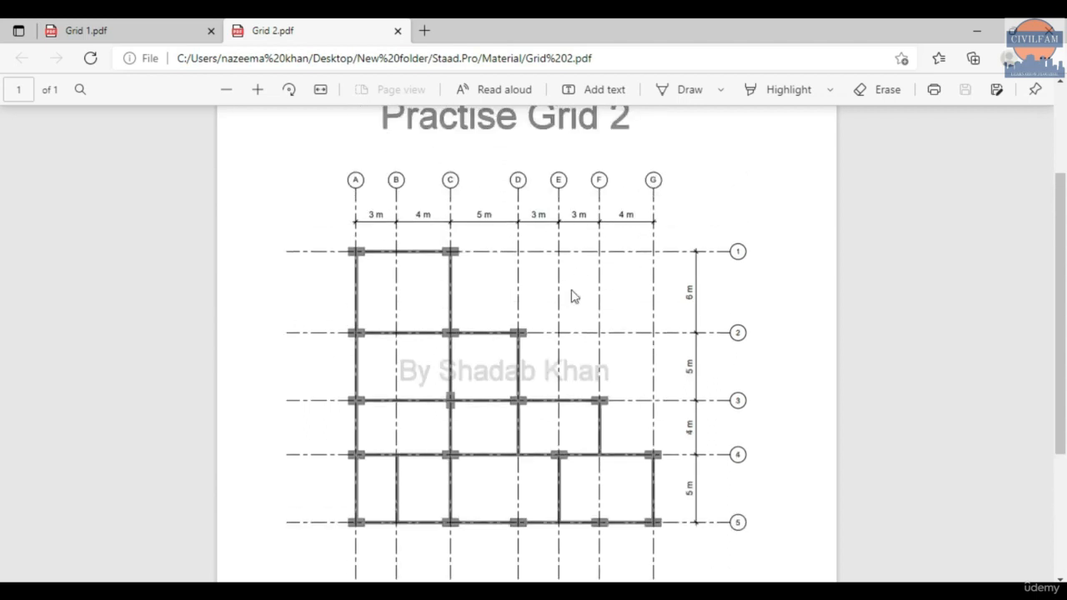
scroll(572, 295, "down", 2)
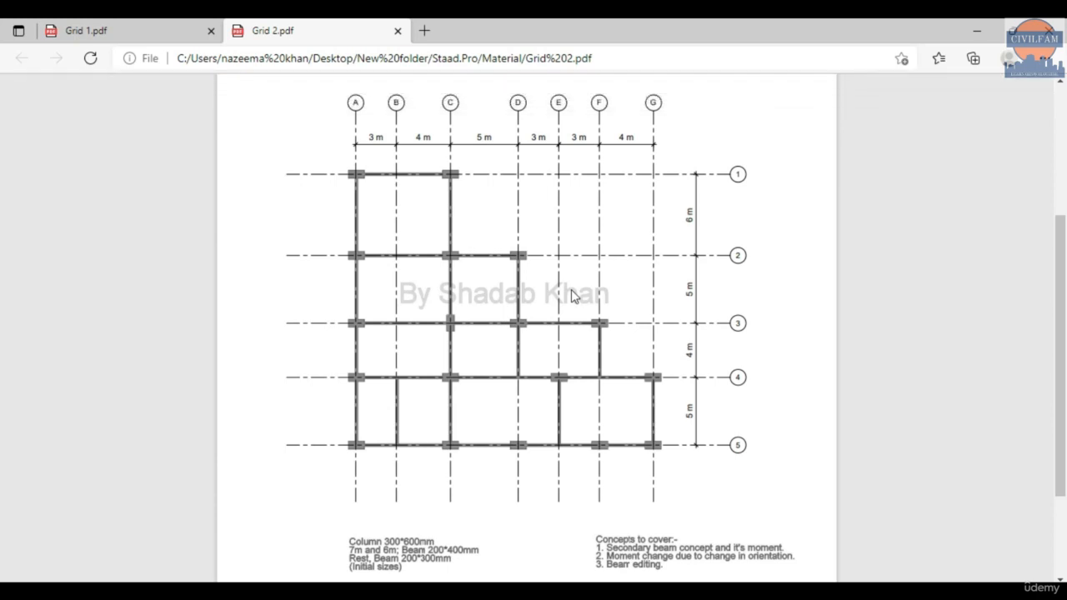
mouse_move(457, 115)
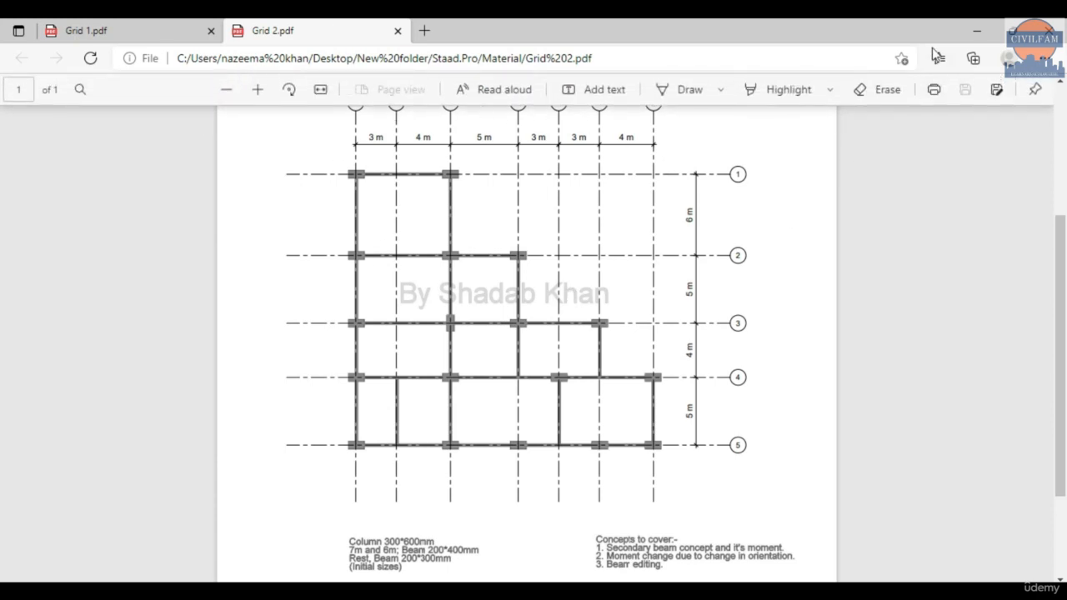
left_click(976, 30)
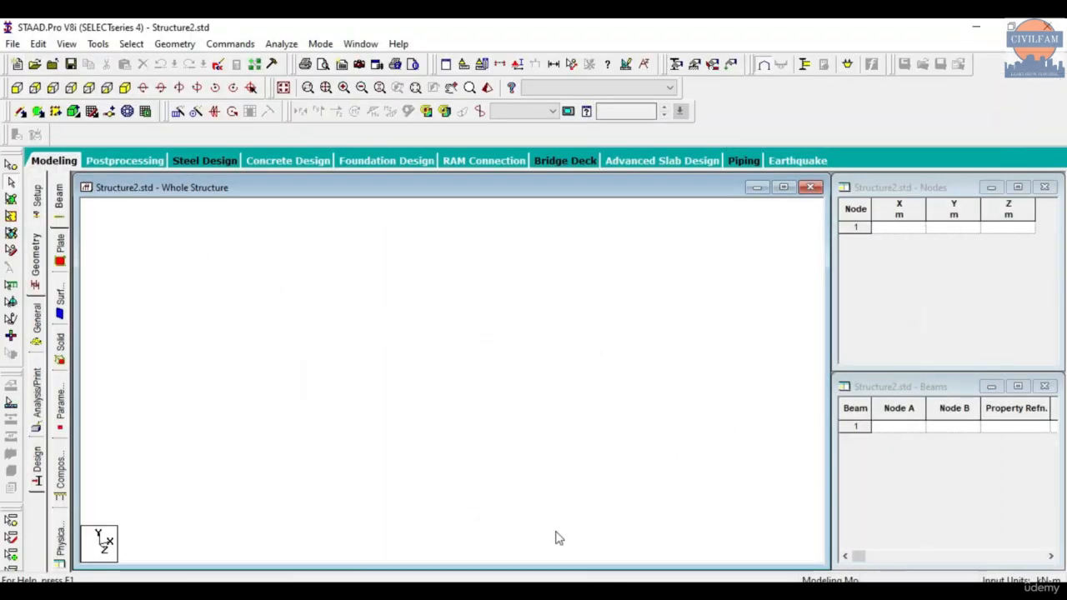
- Switch to Paint and begin a new text list below "3. Structure wizard." with the line "1. Move tool."
left_click(535, 590)
left_click_drag(496, 562, 81, 531)
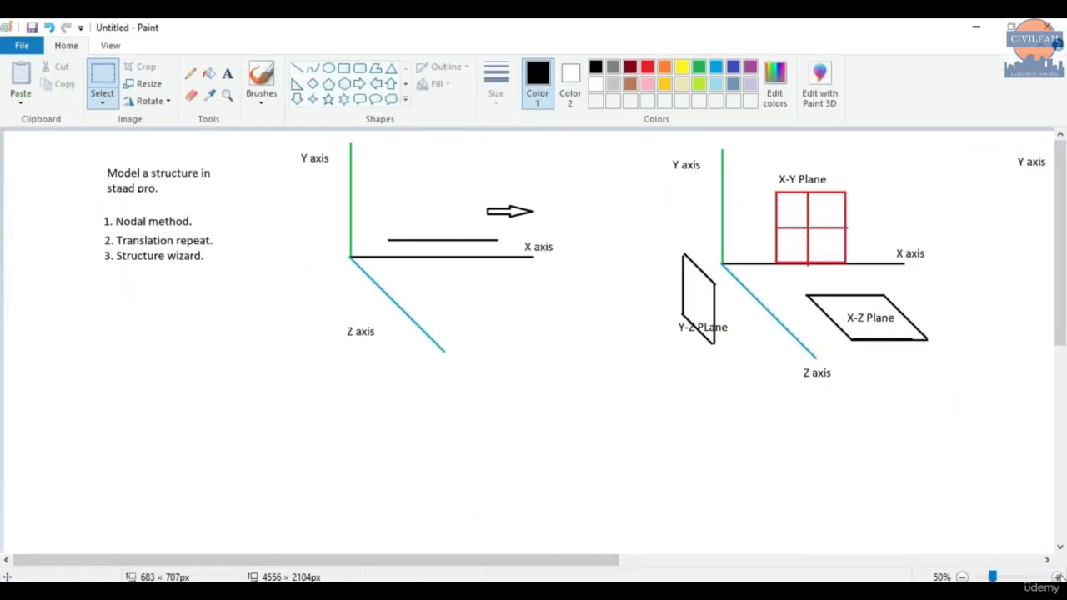
left_click(1057, 576)
scroll(453, 409, "down", 3)
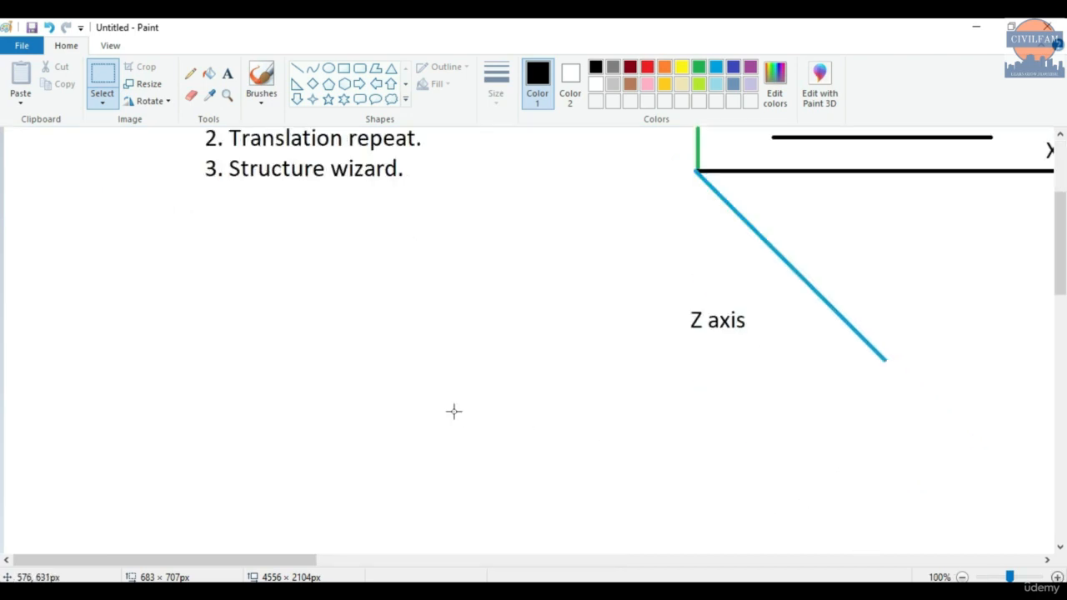
left_click(226, 77)
left_click(202, 257)
type("1. ")
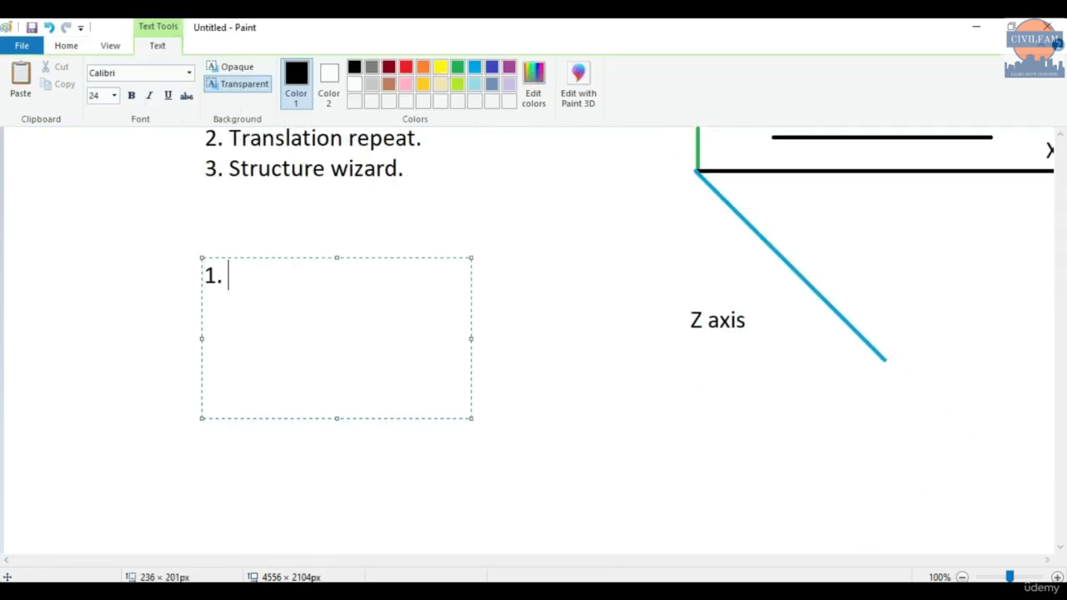
type("Move ro")
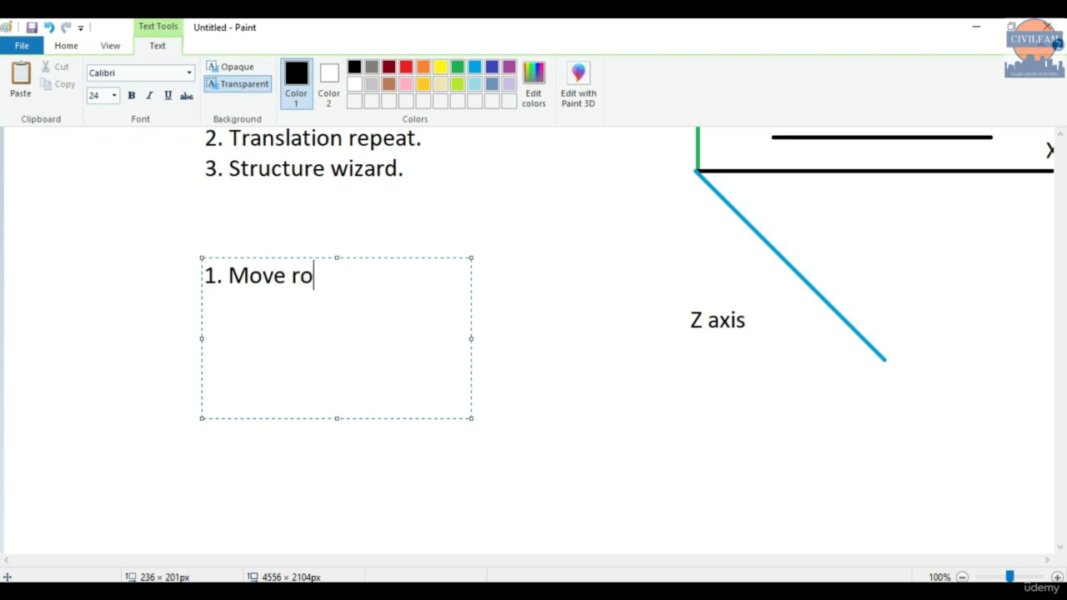
key("BackSpace")
key("BackSpace")
type("tool.")
key("Return")
- Add the lines "2. Mirror command." and "3. Circular Repeat." to the new list
type("2. ")
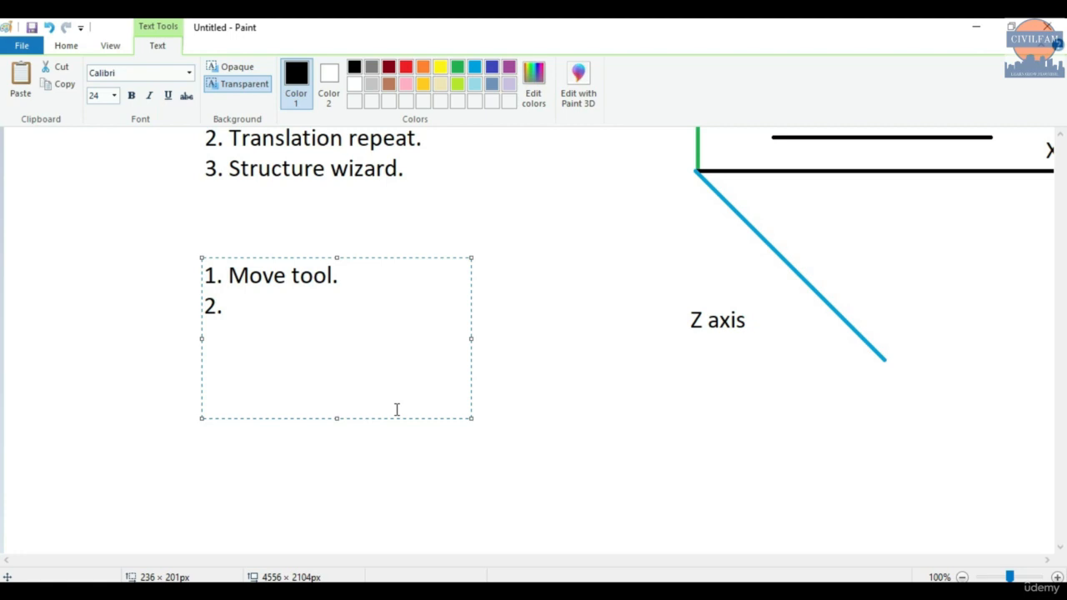
type("Mirror")
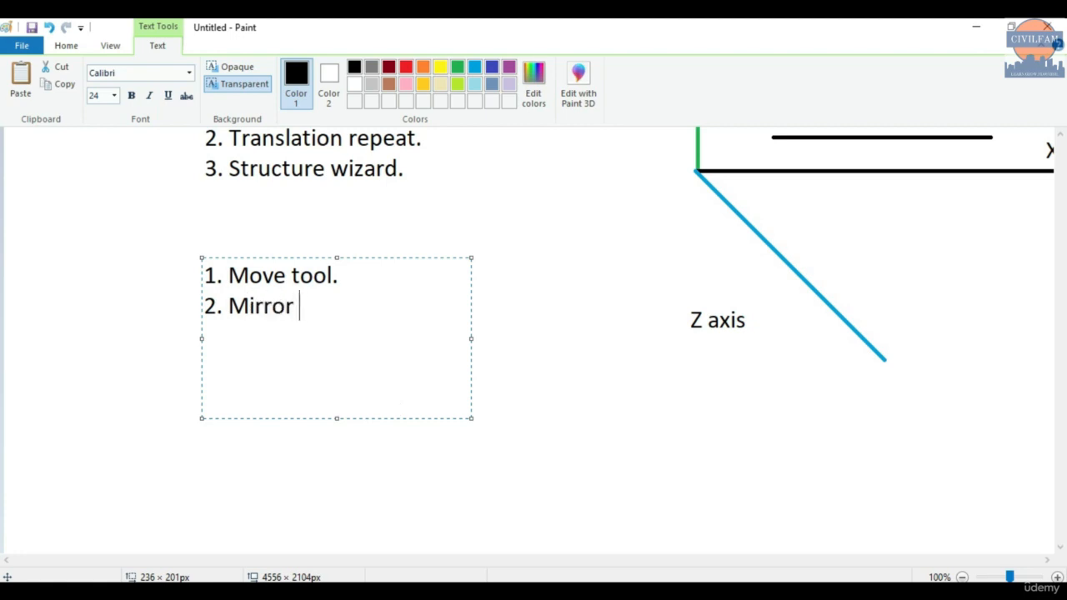
type(" command. ")
type("3")
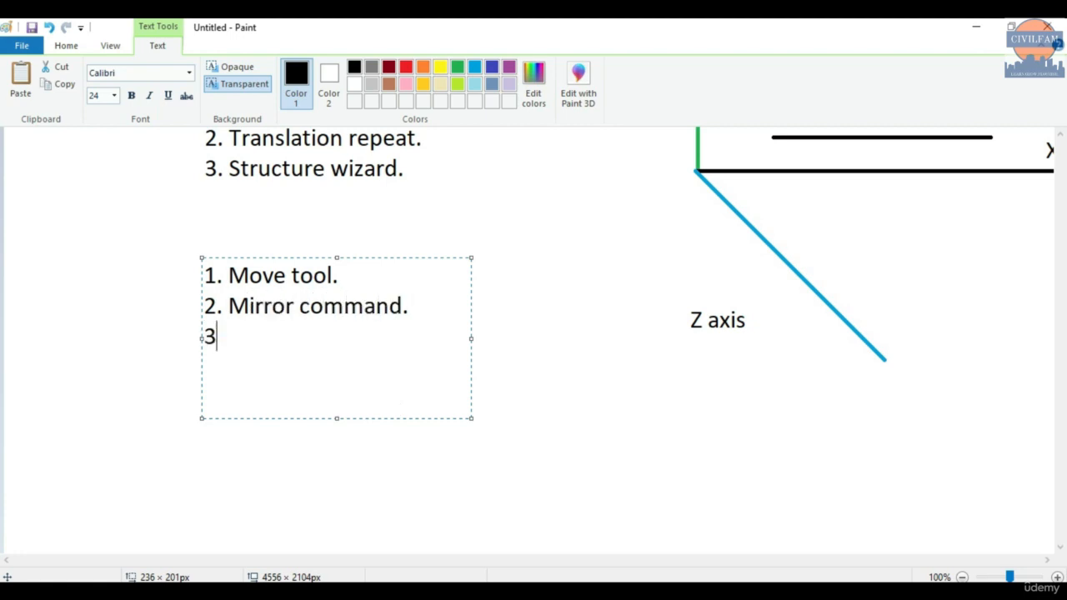
type(". Circular Repea")
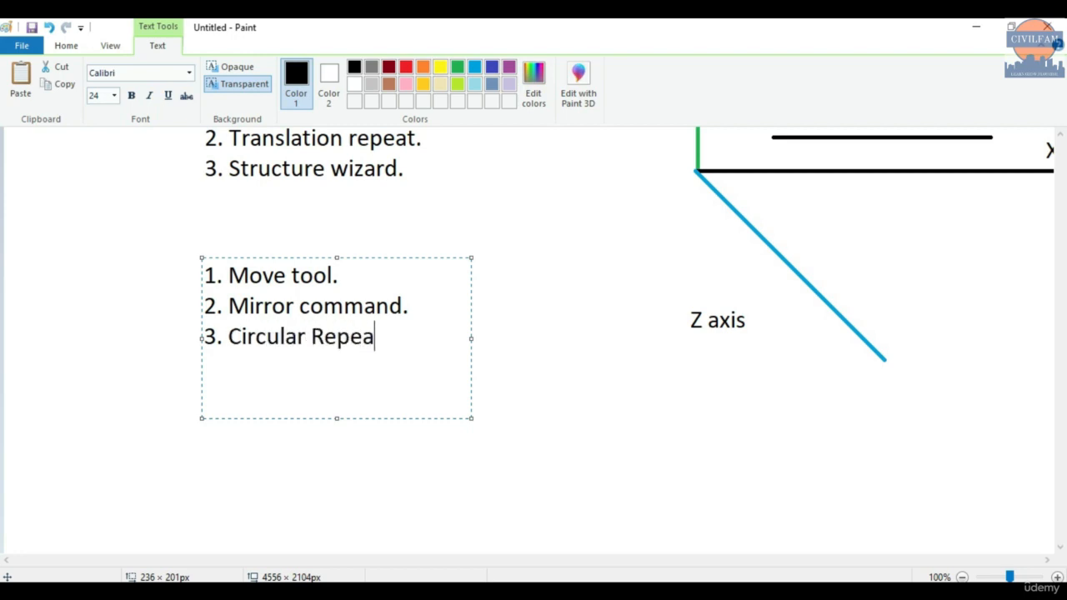
type("t.")
key("BackSpace")
type("t. ")
type("$")
- Complete the list with "4. Beams..." and "5. Editing of beams." and place the text on the canvas
key("BackSpace")
type("4. Beams")
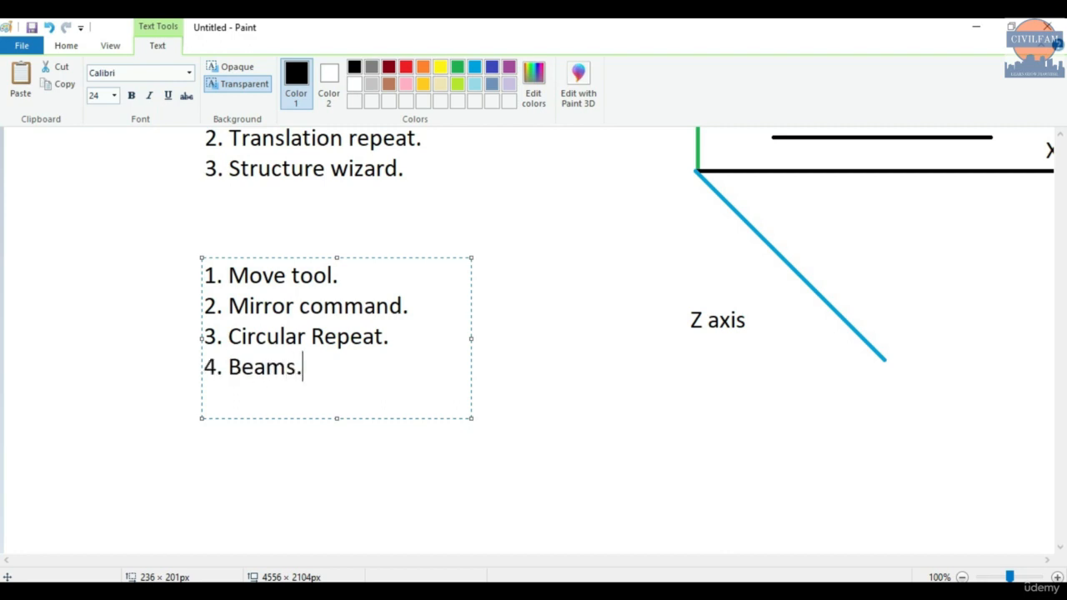
type("...")
key("Return")
type("5. Editing of ")
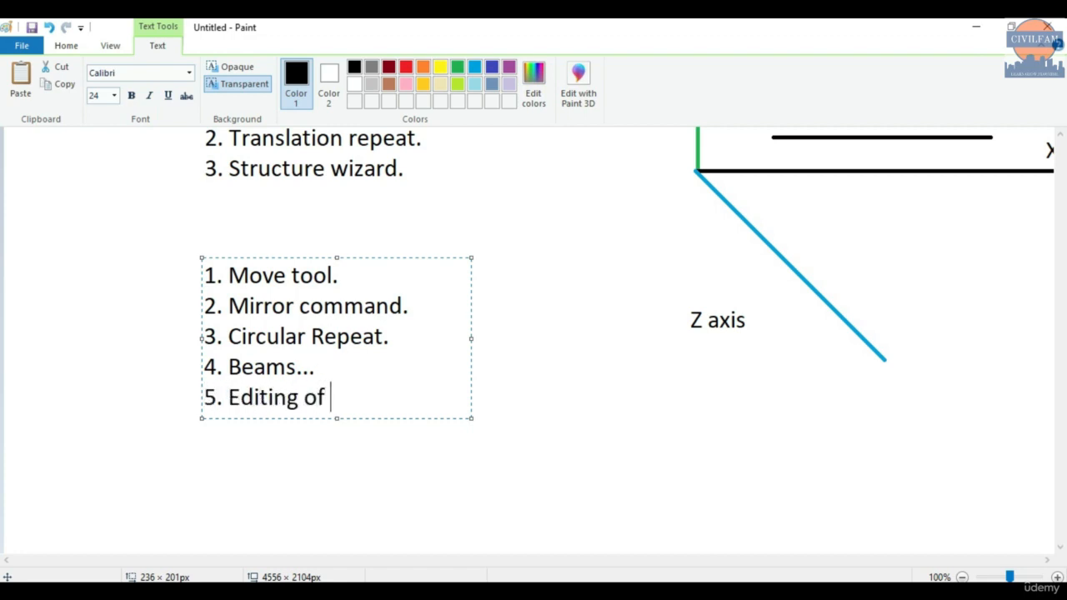
type("beea")
key("BackSpace")
type("ms.")
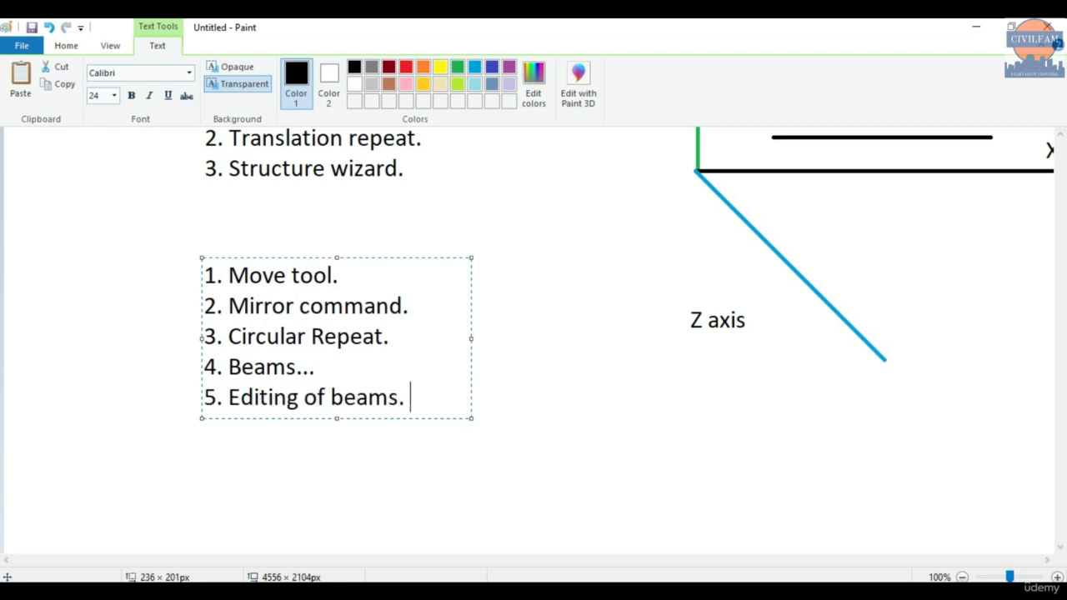
left_click(503, 326)
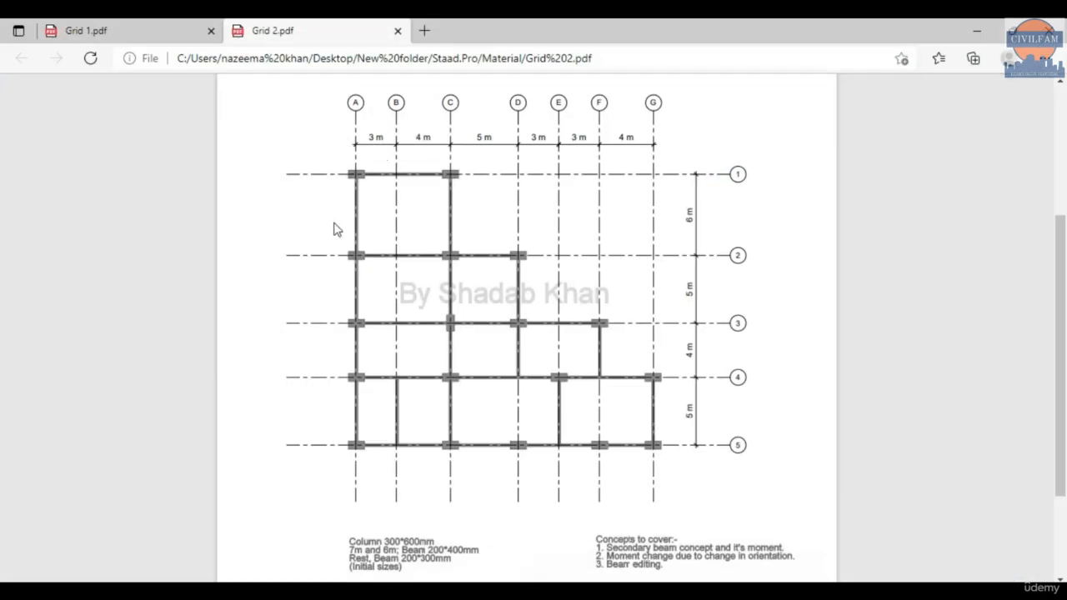
- Switch to STAAD.Pro, run the Structure Wizard and open the parameters for a Bay Frame from the Frame Models
scroll(397, 300, "up", 2)
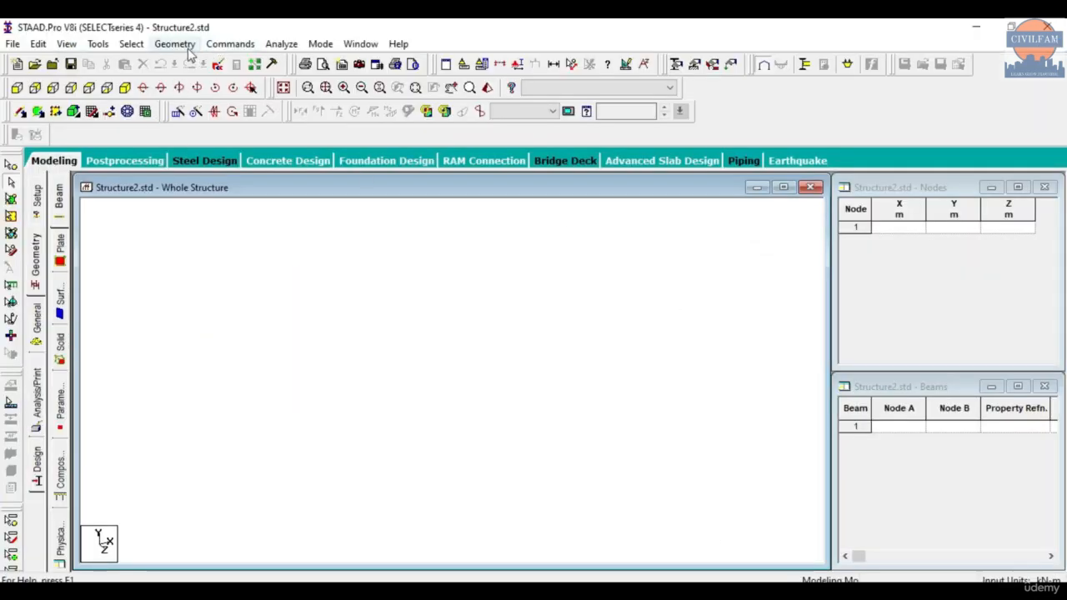
left_click(177, 44)
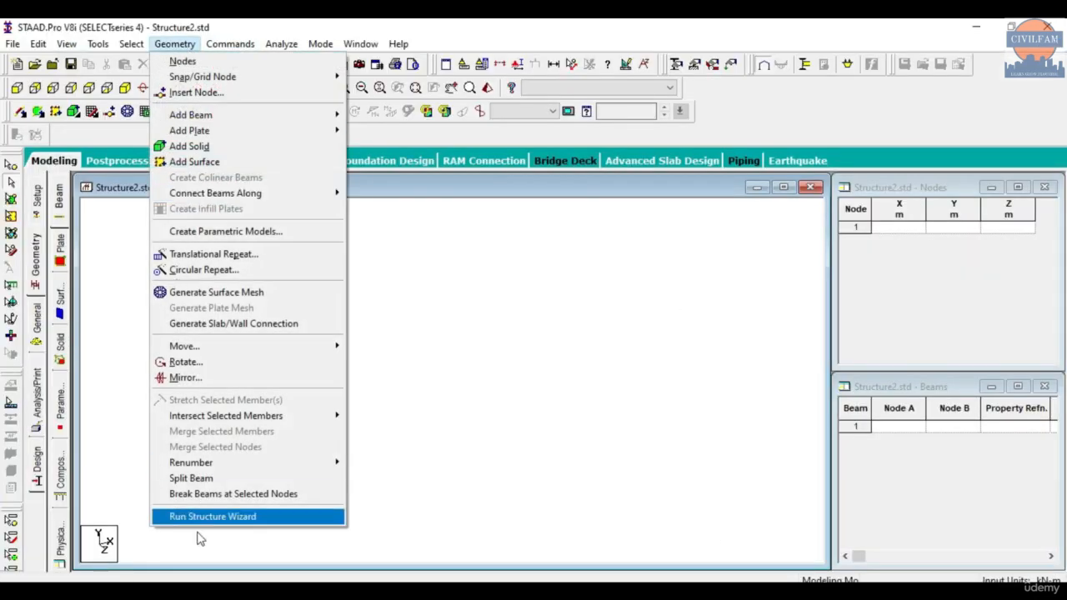
left_click(213, 517)
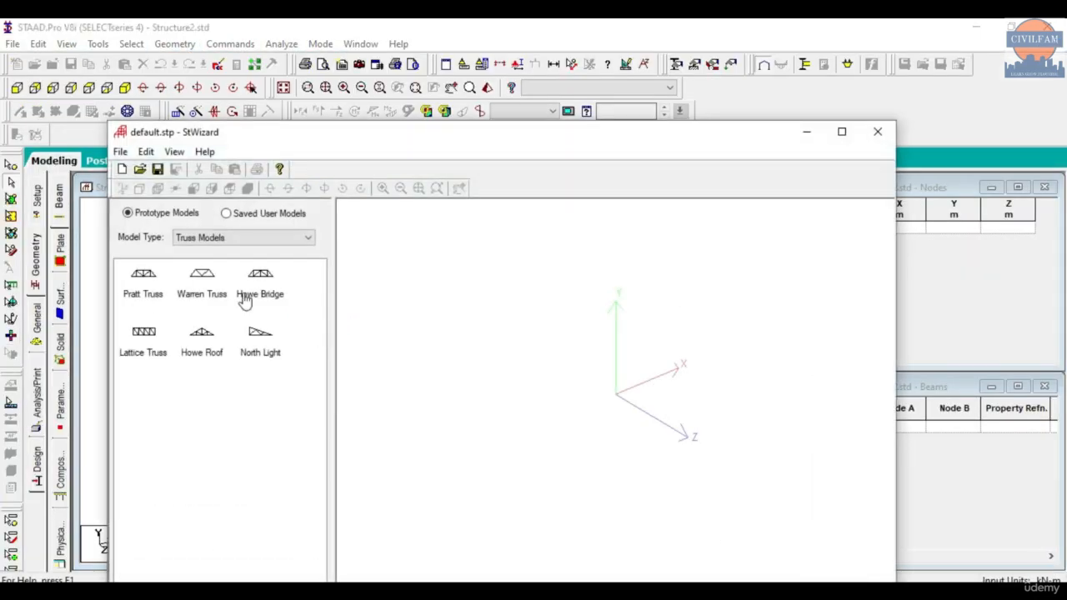
left_click(255, 239)
left_click(200, 248)
left_click_drag(135, 291, 547, 385)
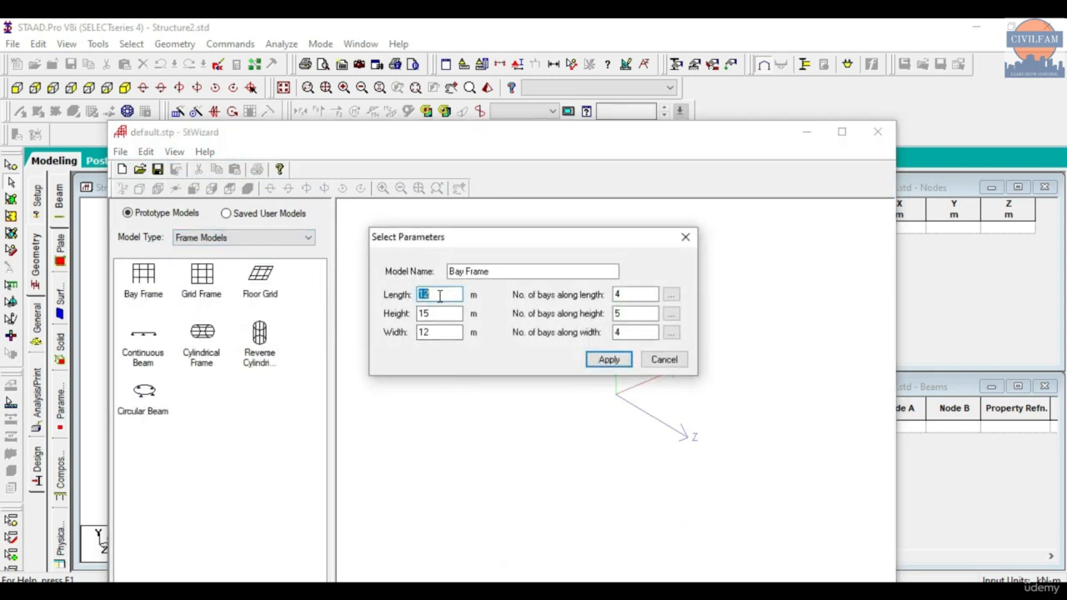
- Set the bay frame's length to 6 m, width to 6 m and height to 8 m
type("6")
type("6")
left_click_drag(452, 332, 362, 315)
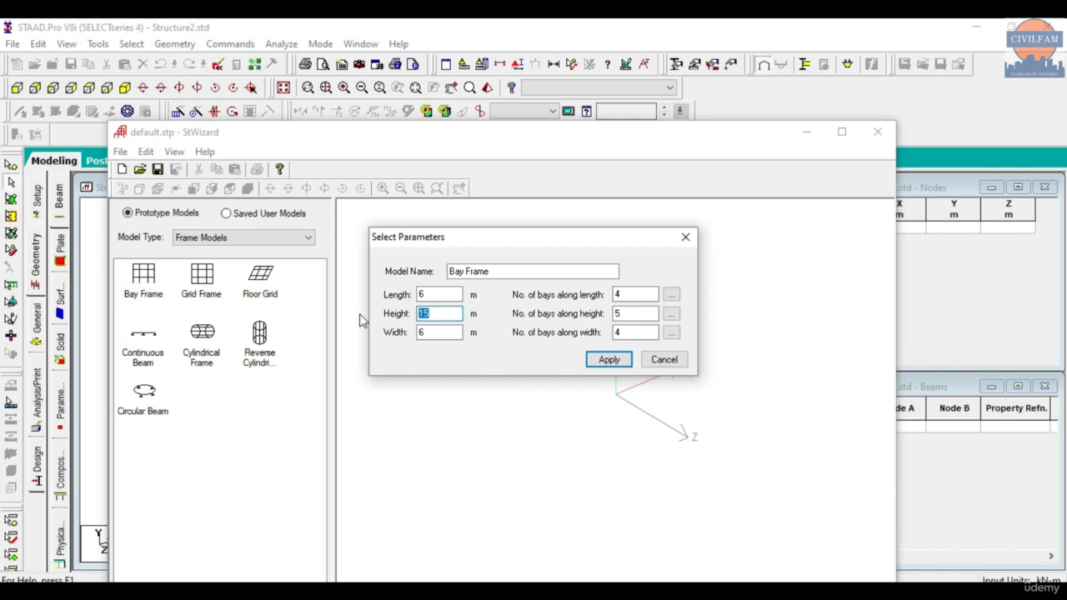
type("8")
- Set 4 bays along the height and 3 along the length and width, and generate the bay frame
left_click_drag(637, 313, 494, 323)
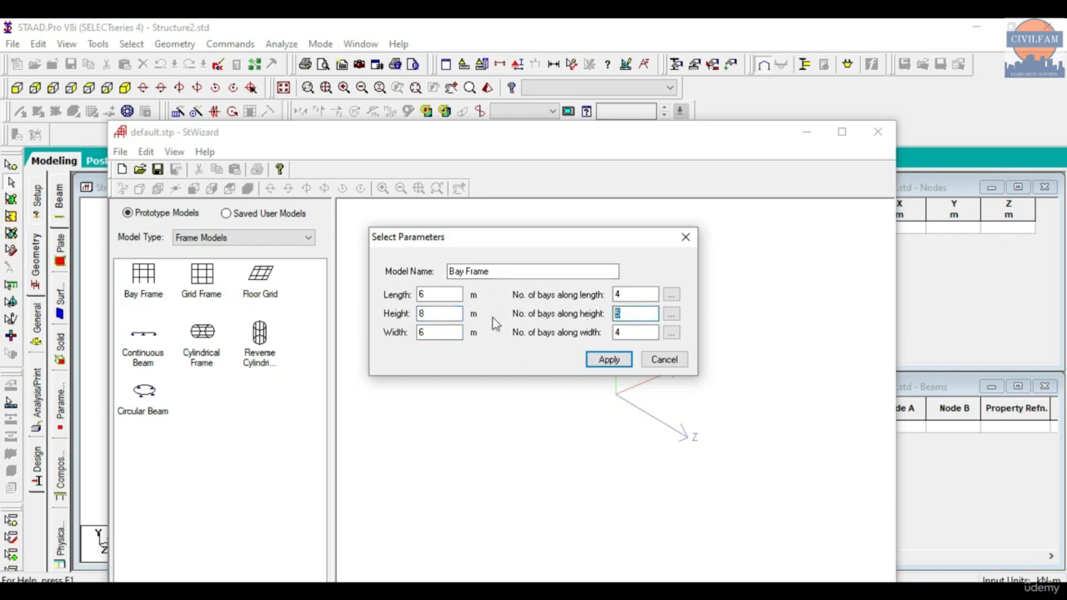
type("4")
double_click(622, 295)
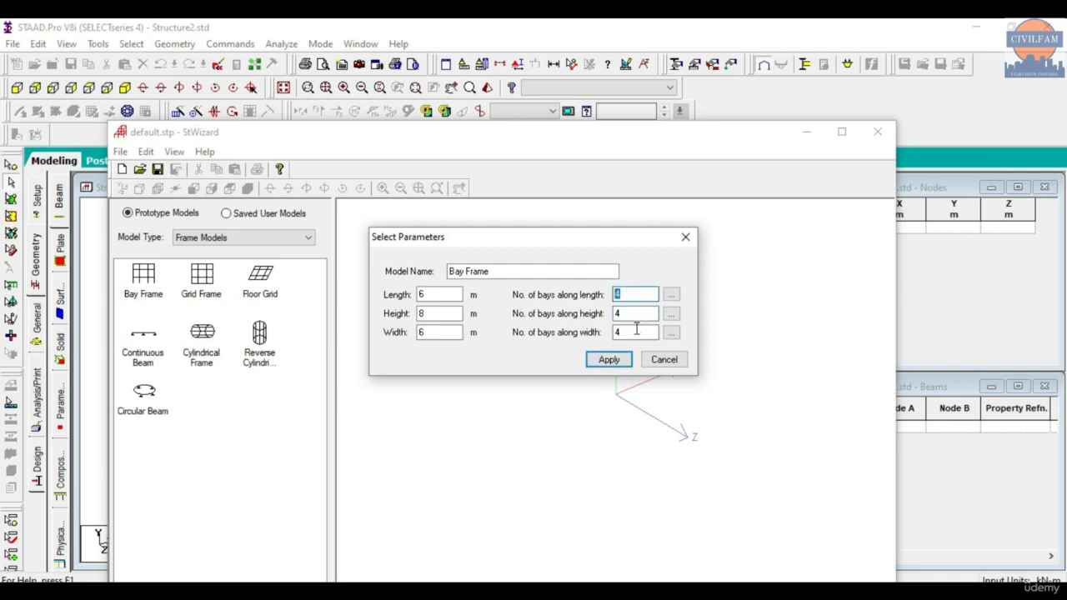
type("5")
left_click(588, 356)
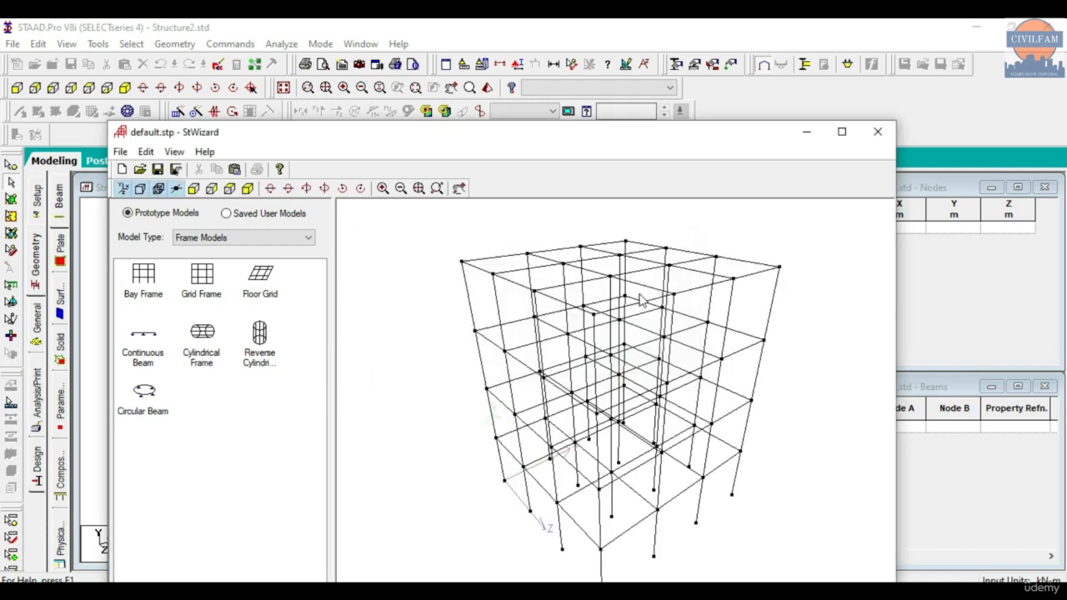
- Close the Structure Wizard and transfer the bay frame into Structure2 with X, Y and Z offsets of 0 m
scroll(521, 313, "up", 1)
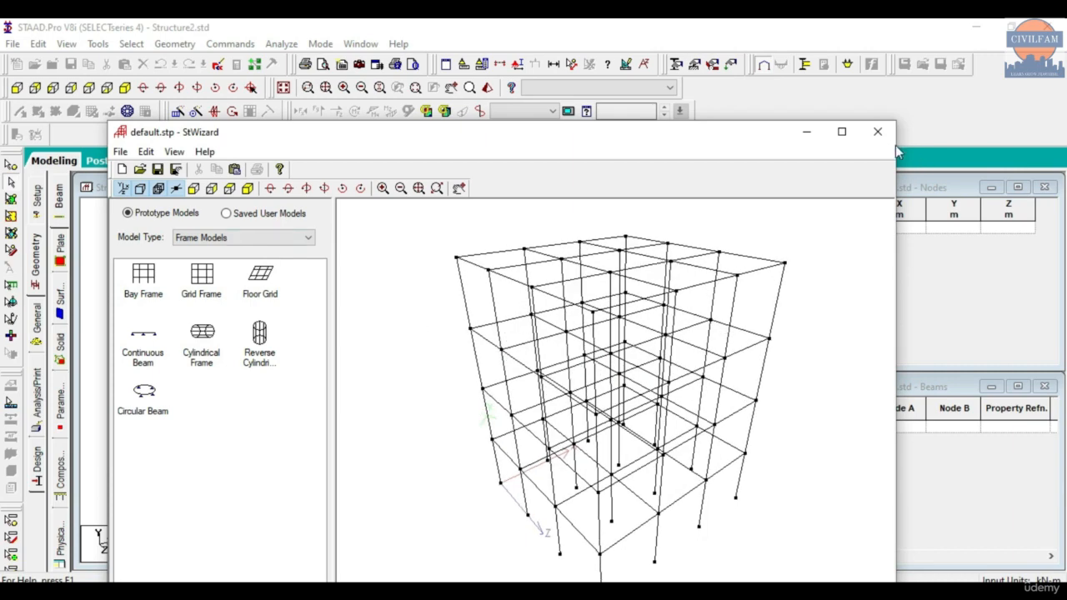
left_click(877, 131)
left_click(567, 342)
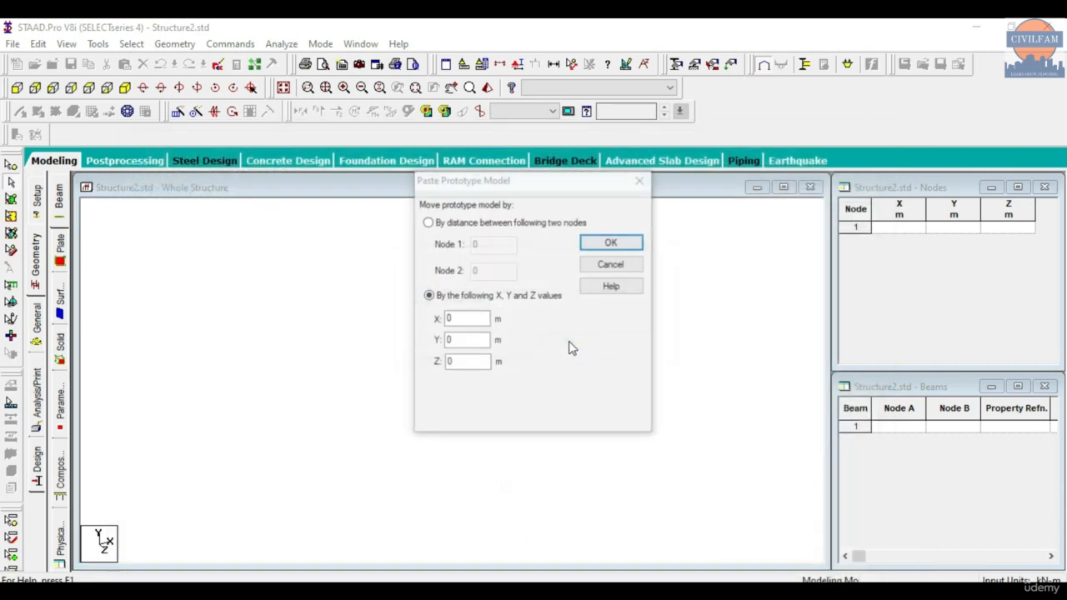
left_click(593, 243)
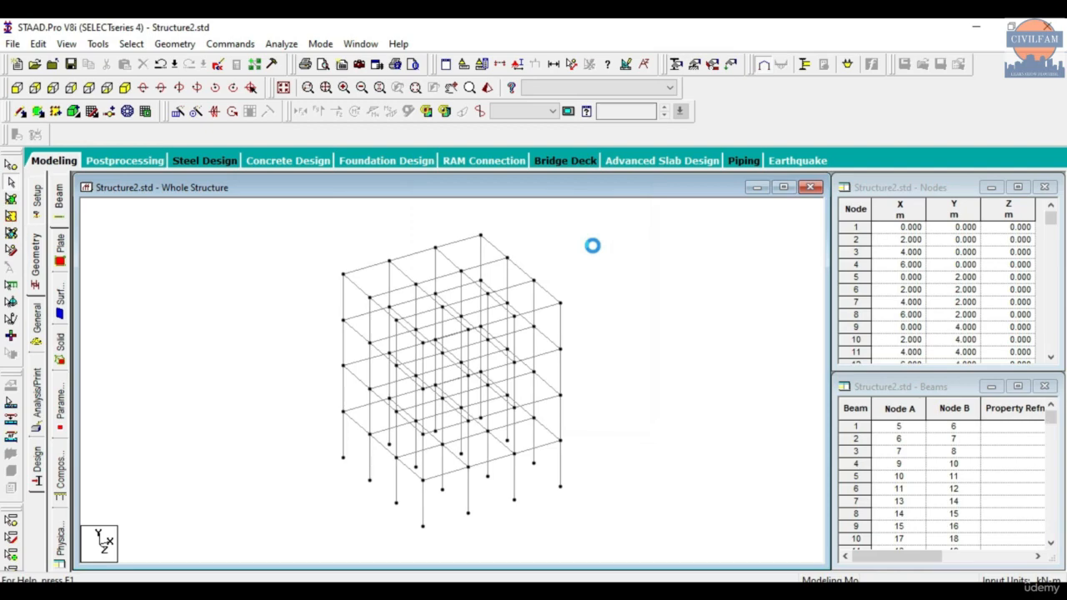
scroll(443, 441, "down", 3)
scroll(462, 456, "up", 4)
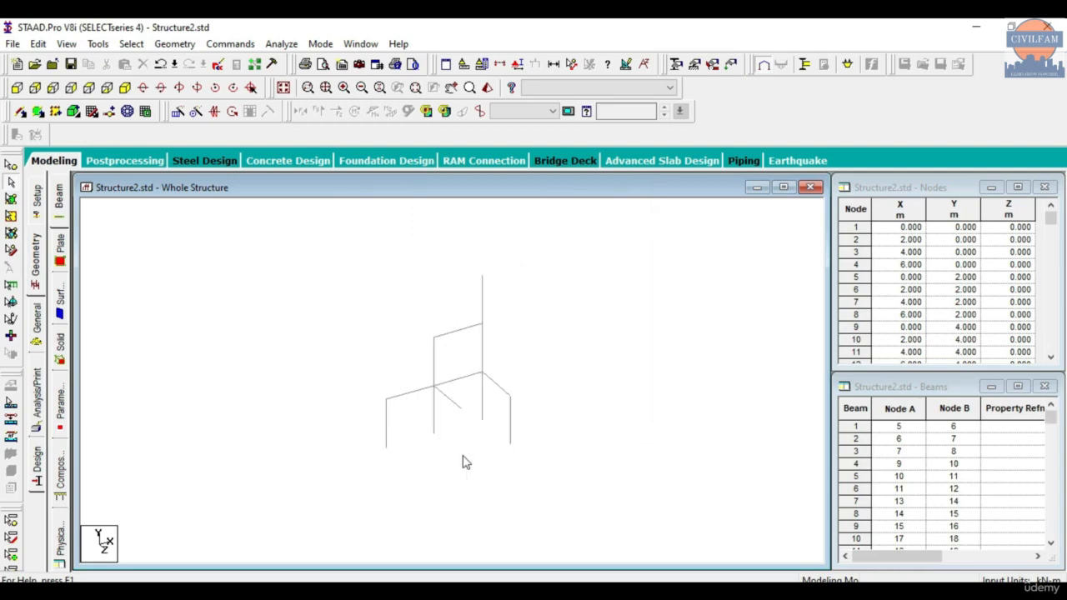
scroll(443, 515, "down", 4)
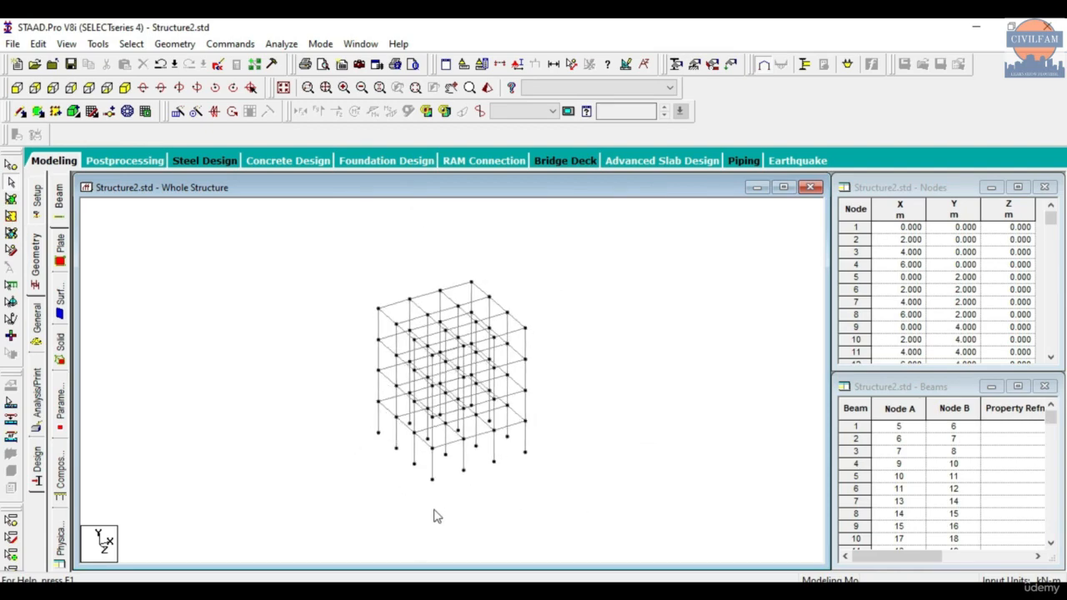
- Select the ground-storey column at the frame's front corner, clear it, and select that column's base node with the nodes cursor
left_click(431, 471)
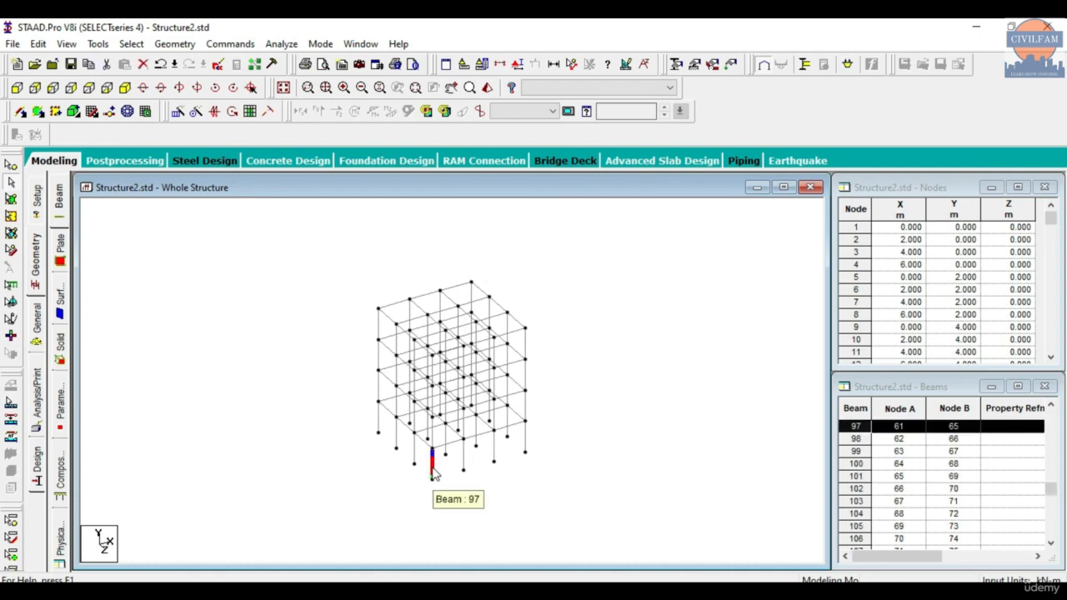
scroll(431, 471, "up", 3)
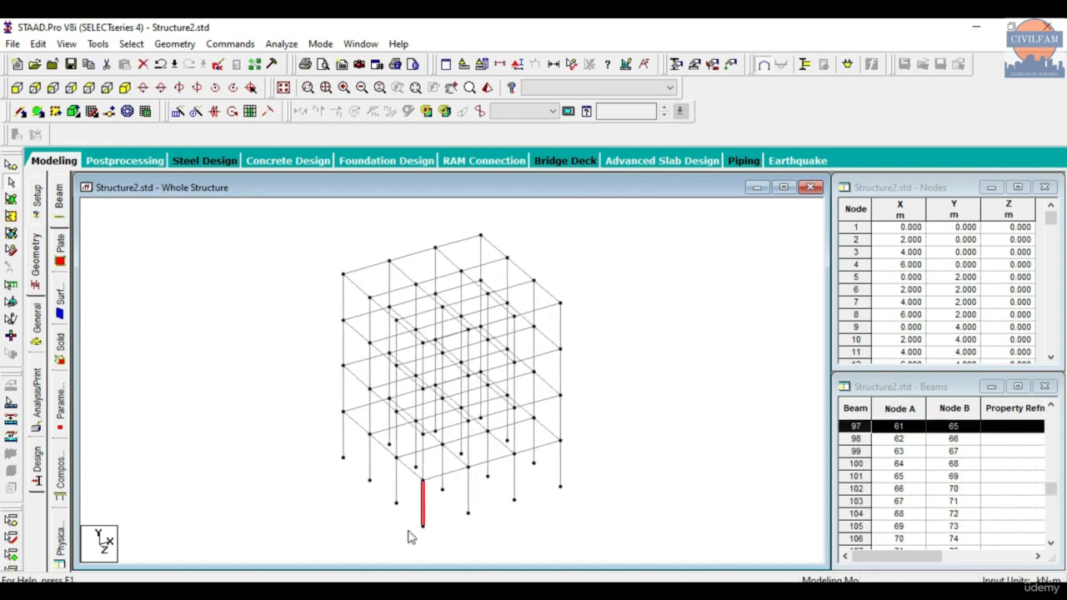
left_click(426, 534)
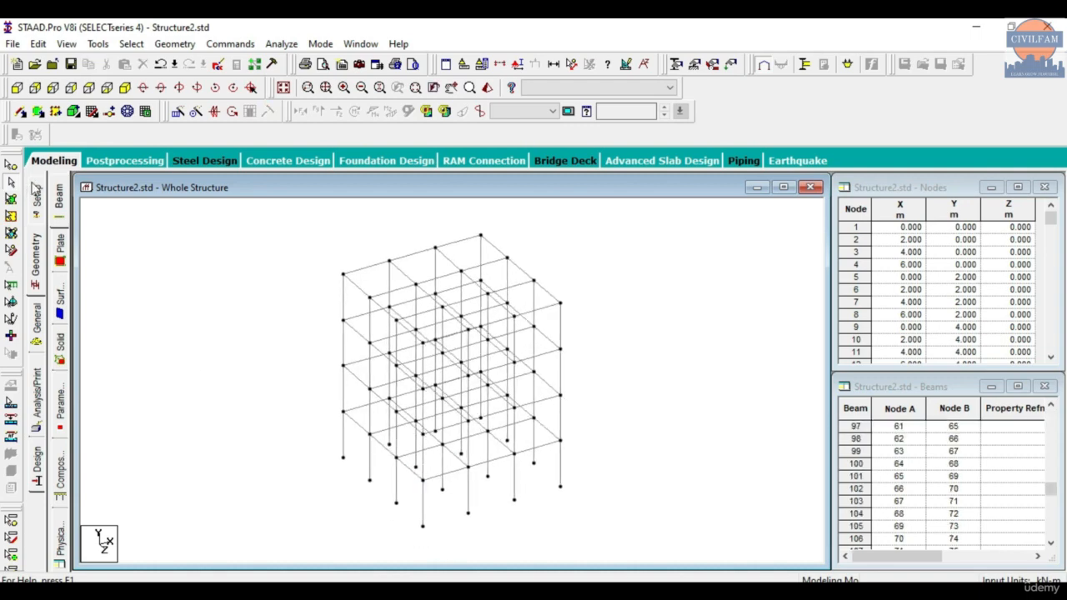
left_click(12, 180)
left_click(423, 526)
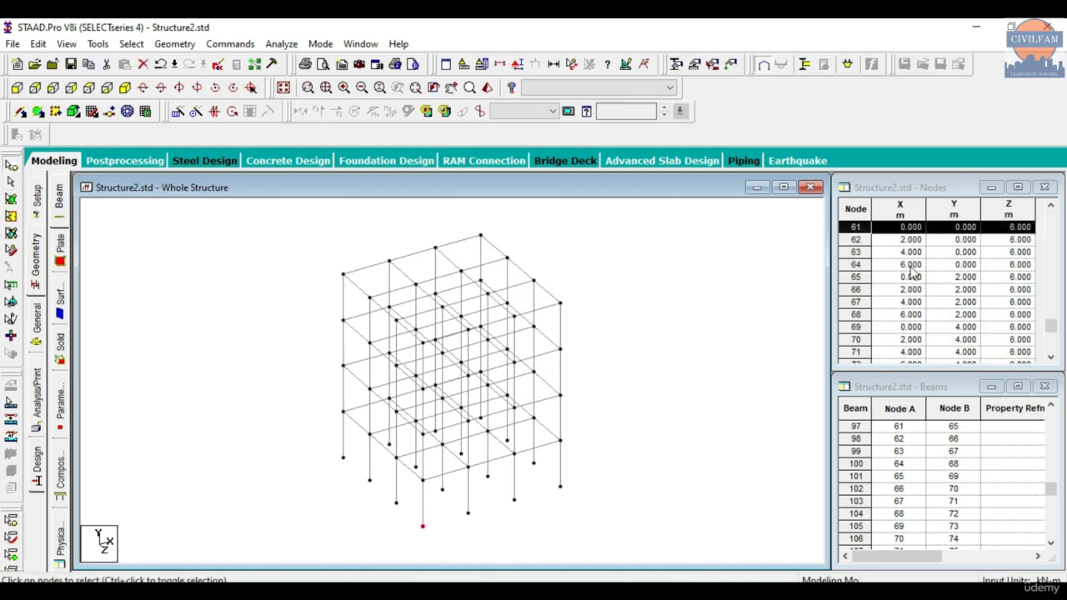
- Try selecting several beams and columns around the front corner with the beams cursor, clear them, and select the corner's base node
left_click(422, 363)
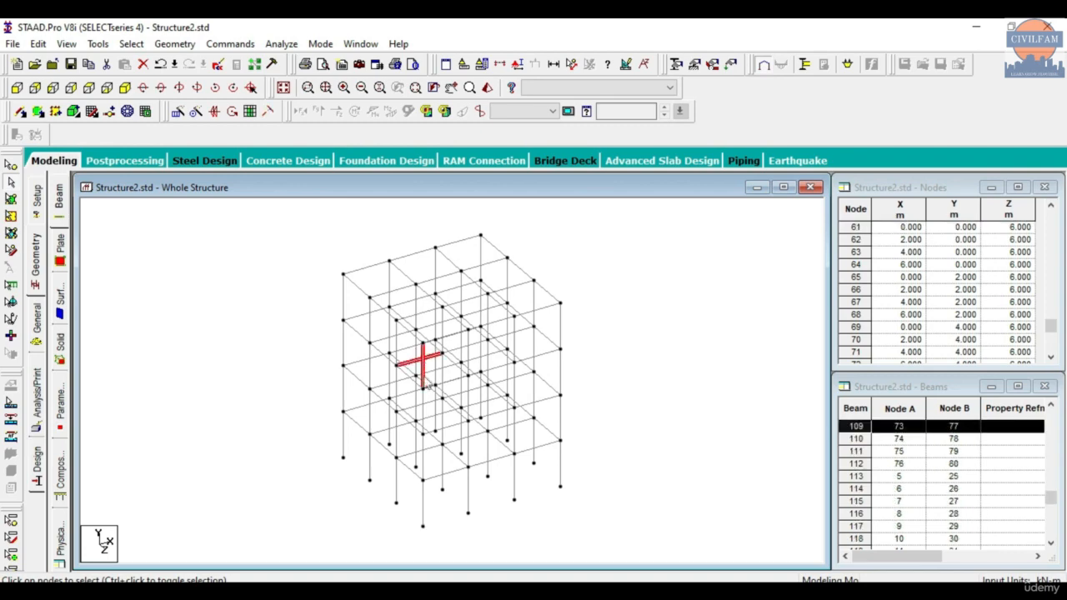
left_click(685, 348)
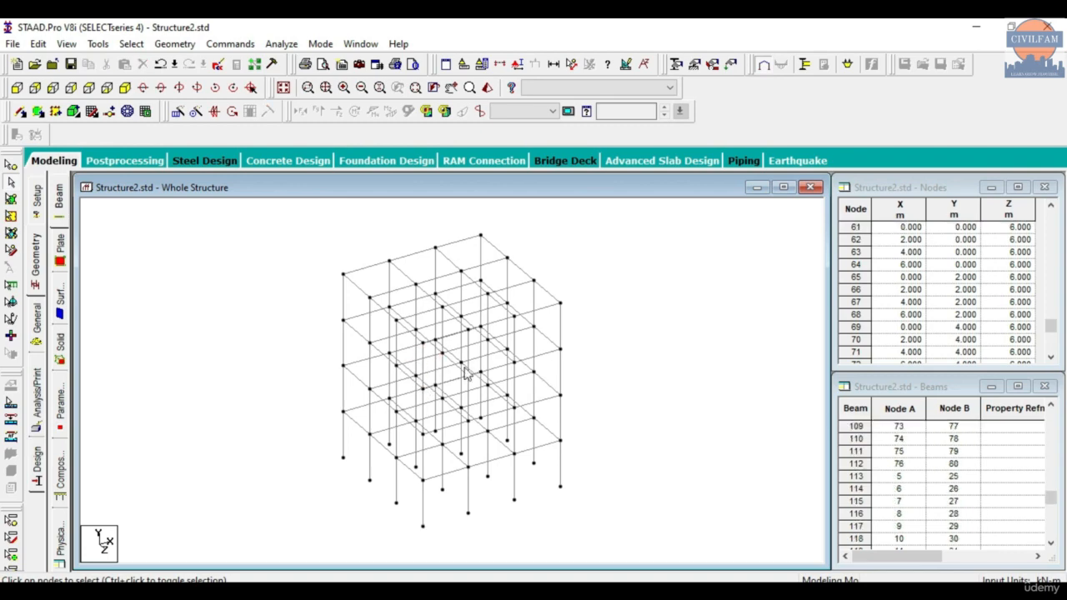
left_click(423, 515)
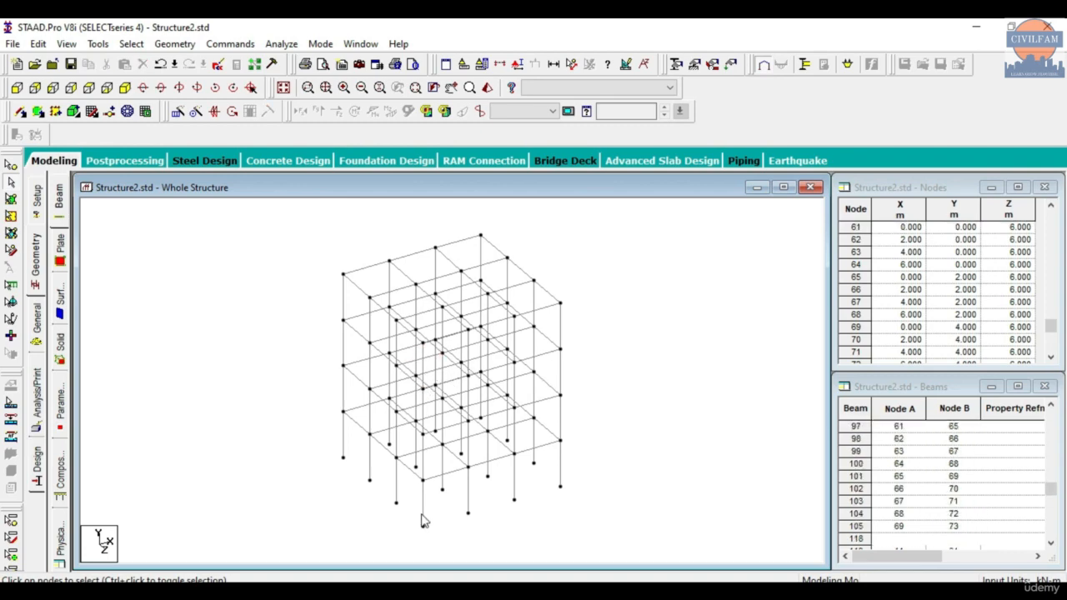
left_click(423, 468, "ctrl")
left_click(424, 418, "ctrl")
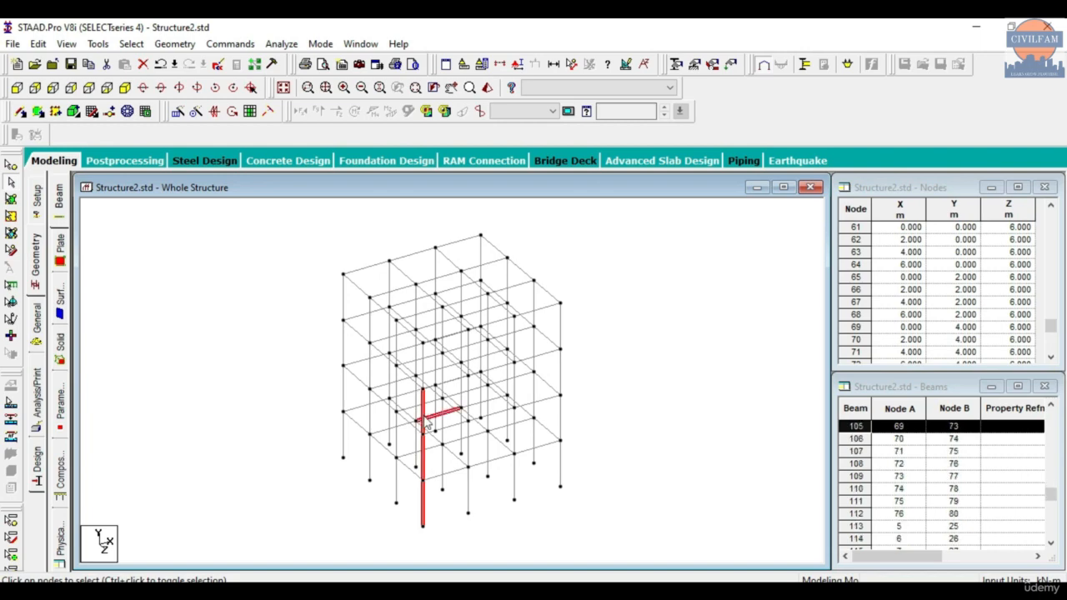
left_click(421, 385, "ctrl")
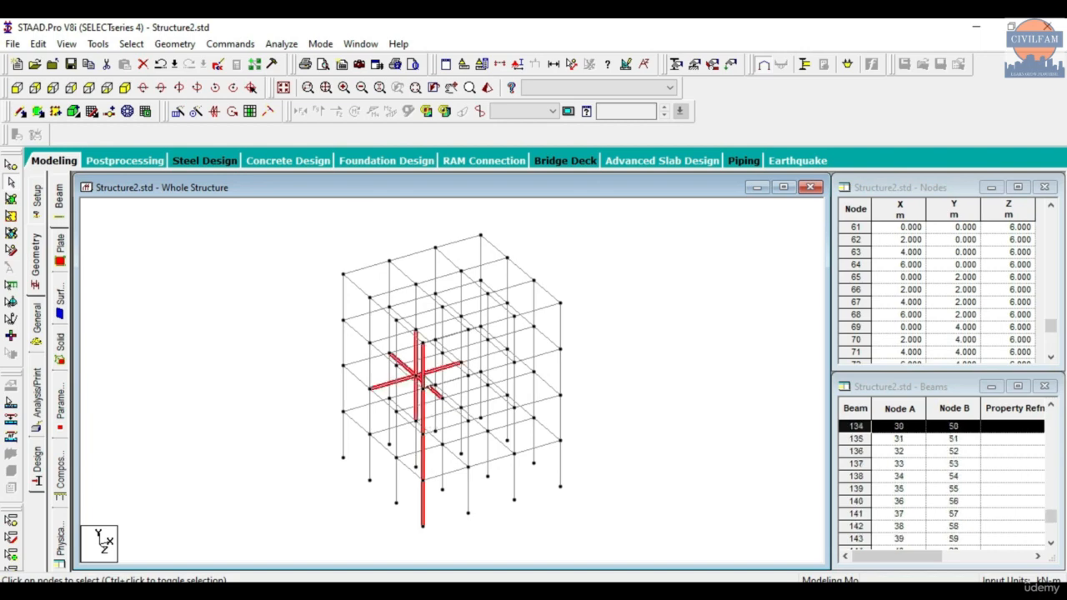
left_click(417, 381, "ctrl")
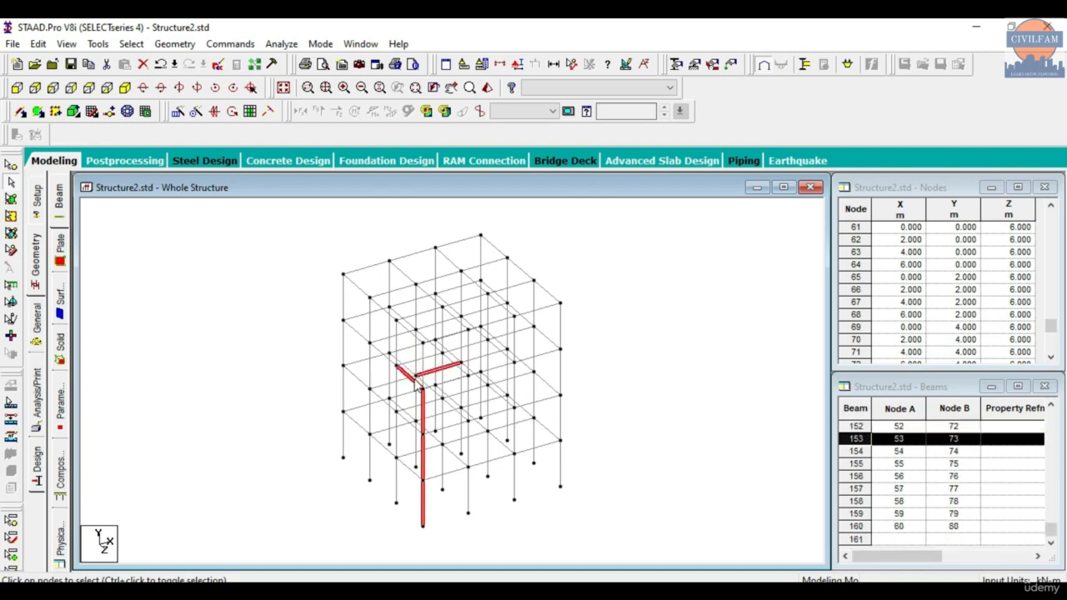
left_click(420, 379, "ctrl")
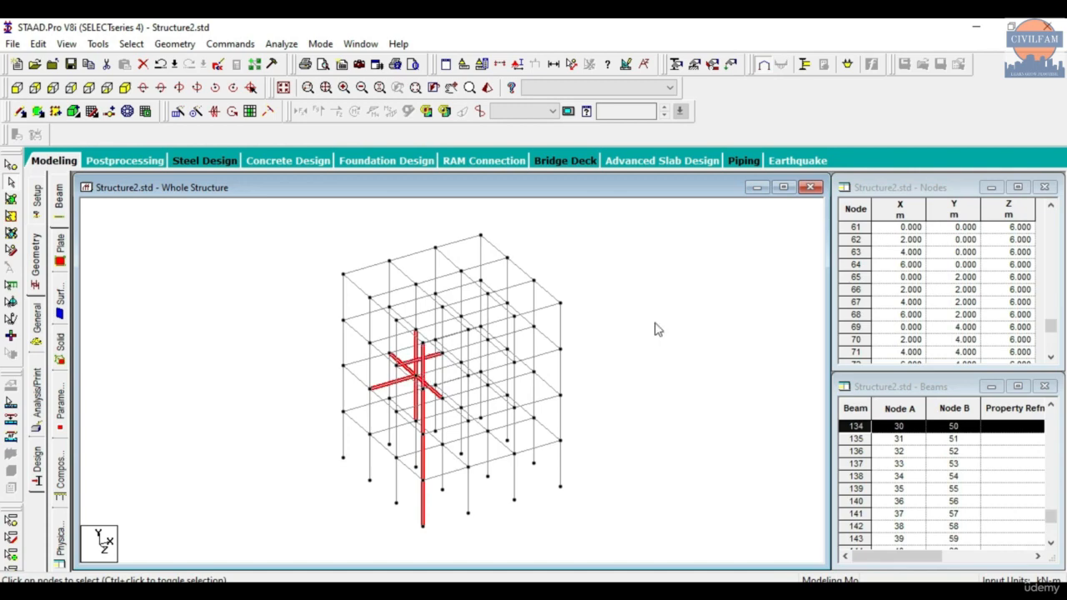
left_click(472, 530)
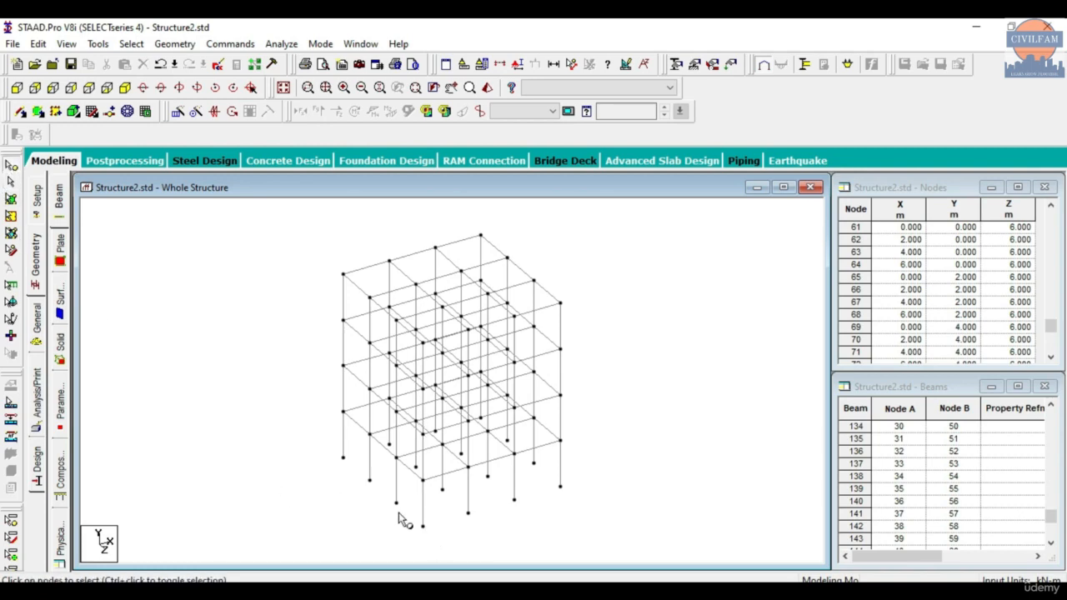
left_click(423, 526)
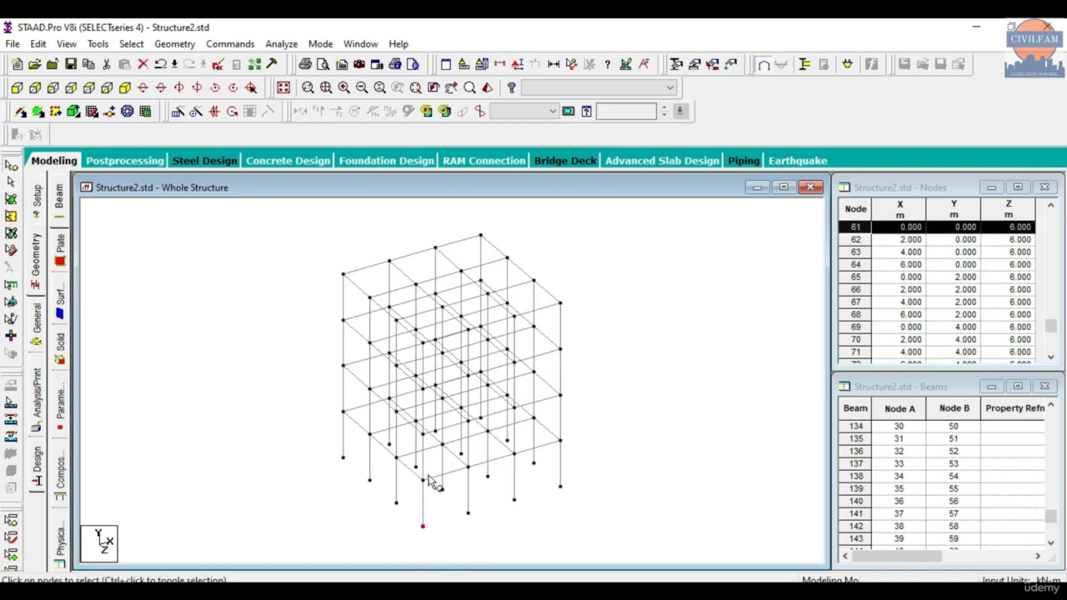
left_click(669, 455)
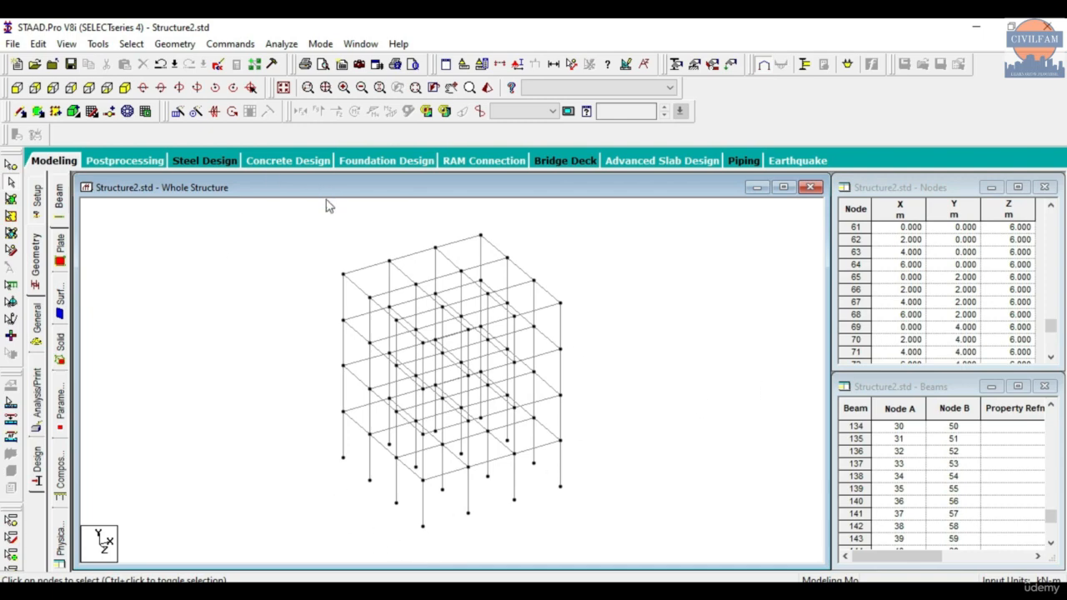
- Select all beams and columns along the third frame line (X = 4 m) in plan view and show them in isometric
left_click(88, 87)
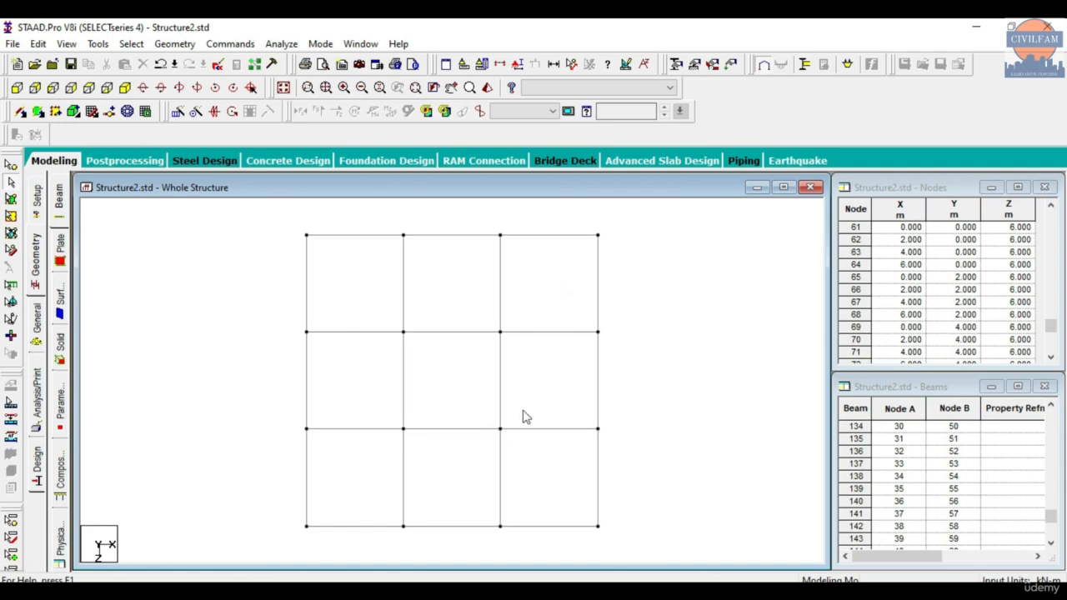
left_click_drag(483, 219, 524, 559)
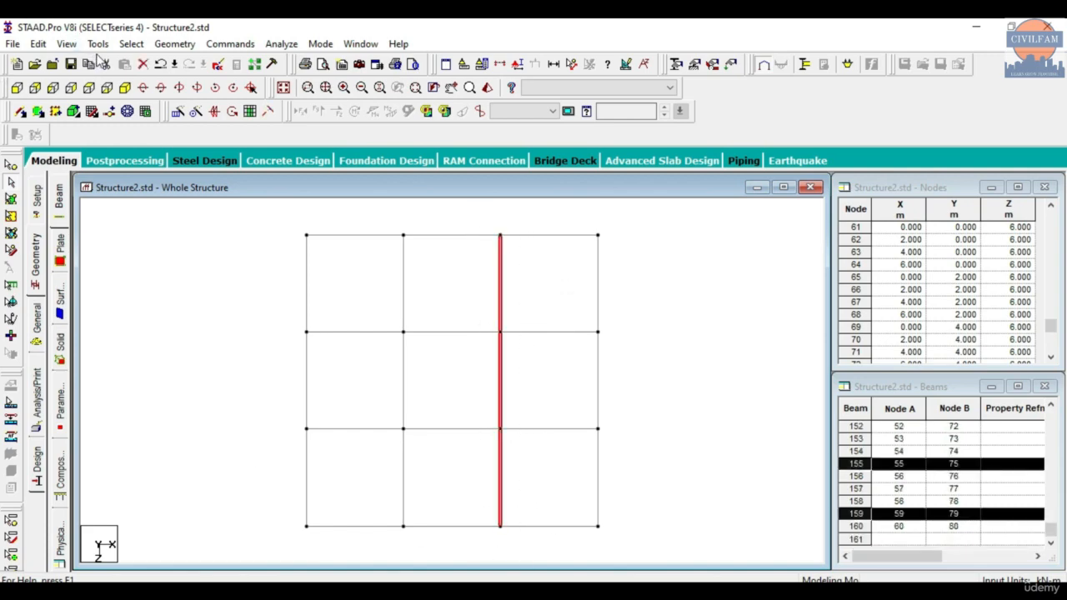
left_click(171, 43)
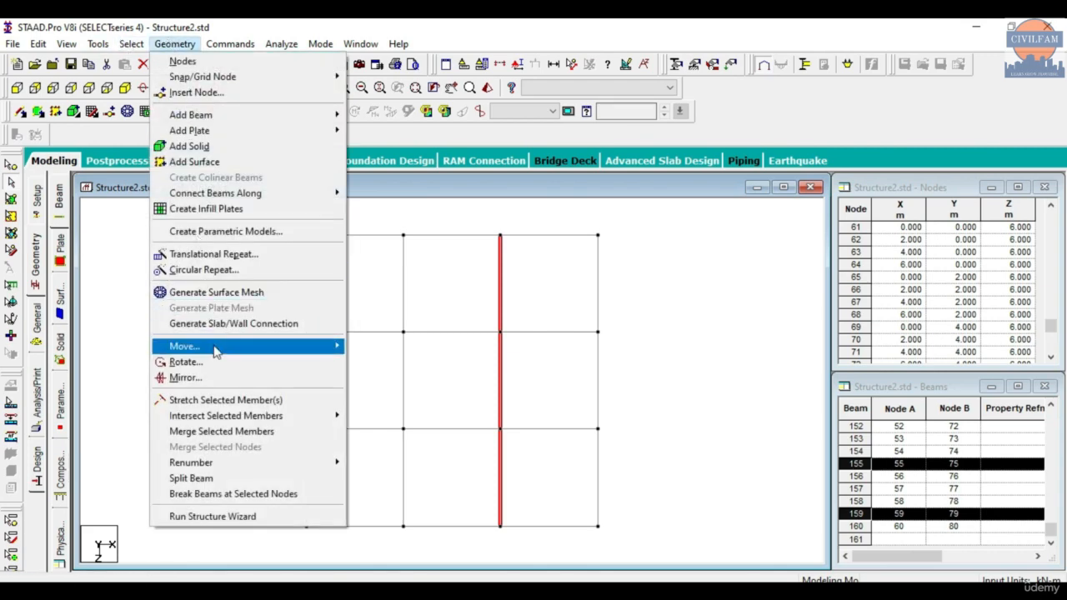
mouse_move(216, 348)
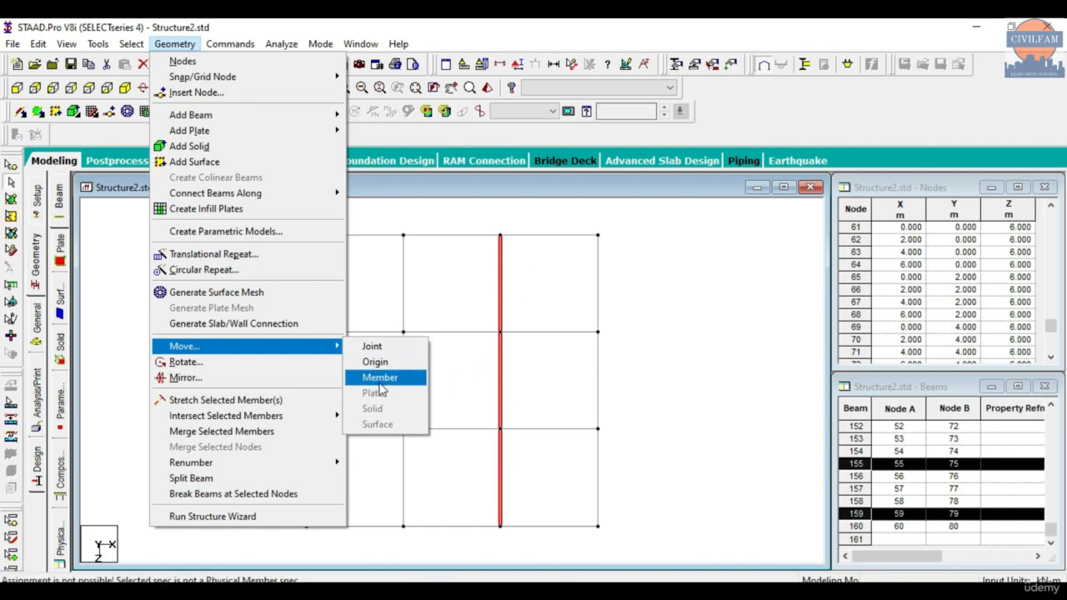
left_click(713, 331)
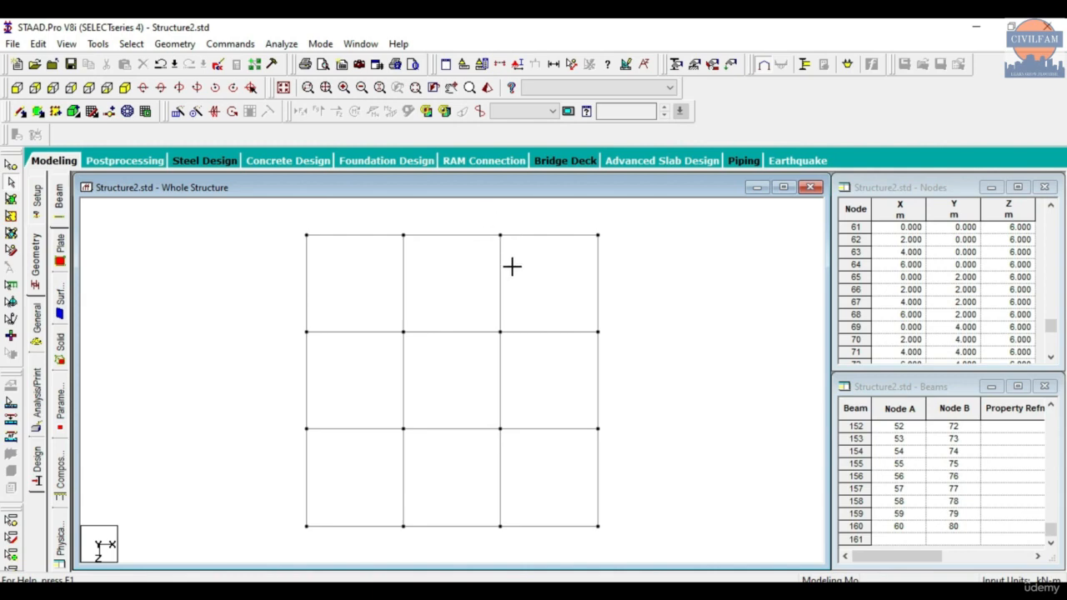
left_click_drag(491, 220, 522, 543)
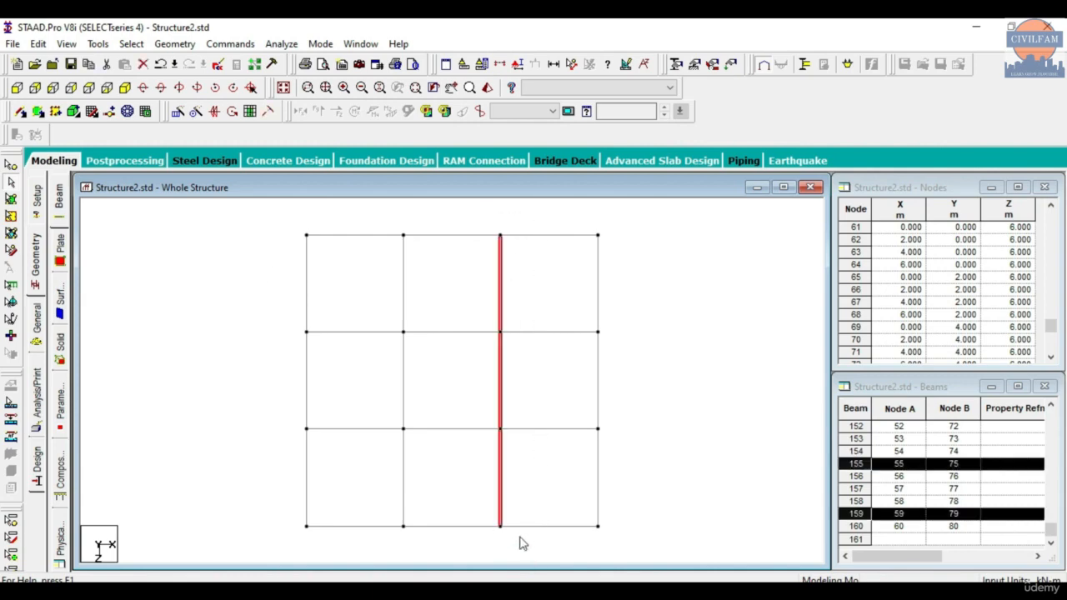
left_click(124, 88)
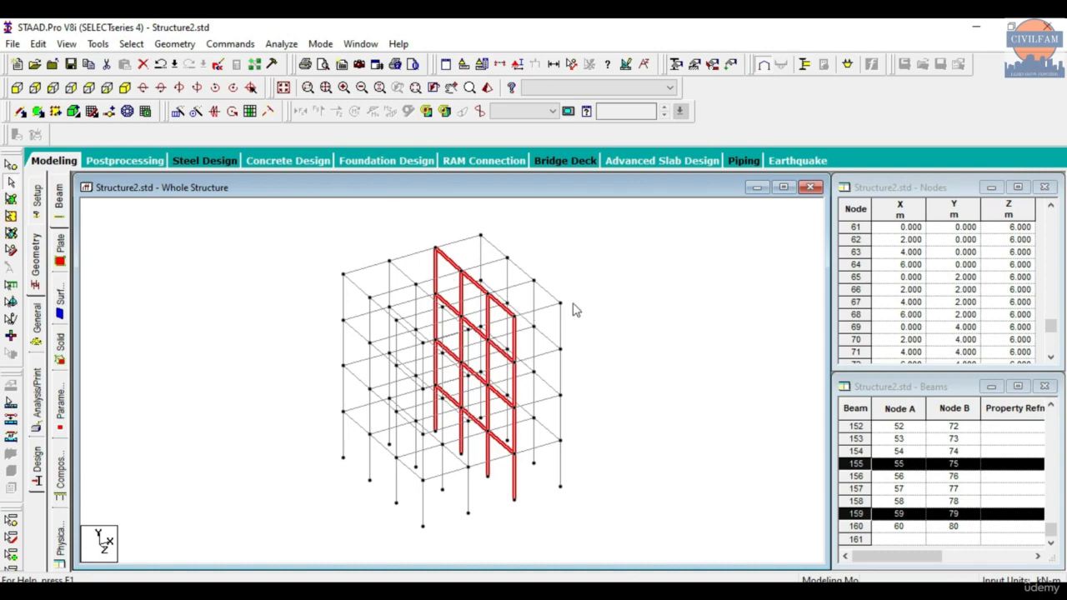
- Move the selected frame members by 1 m in X, with Y and Z at 0 and without retaining connections
left_click(167, 46)
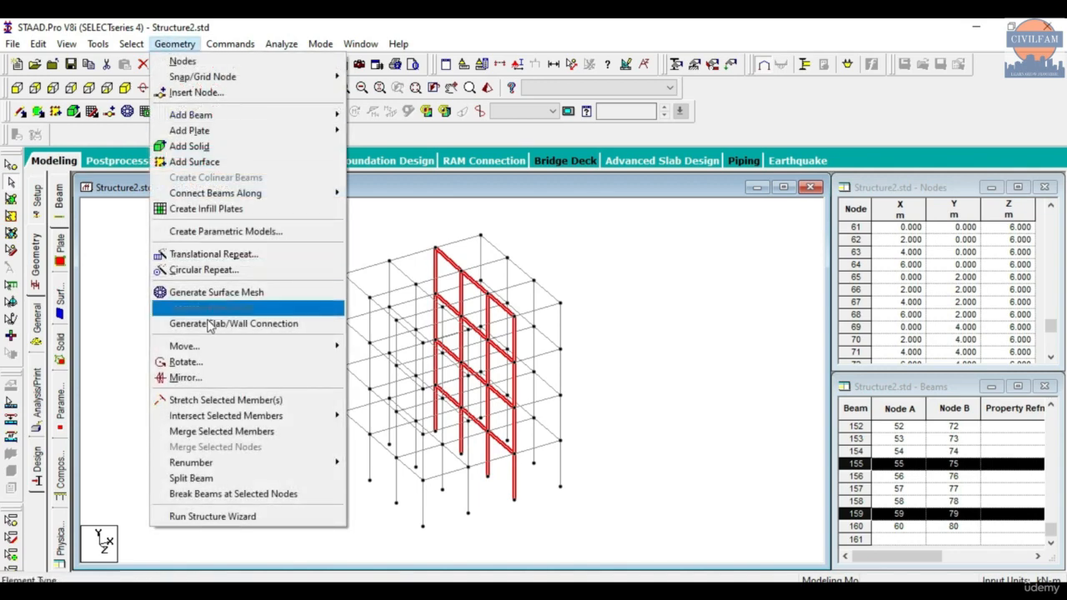
mouse_move(300, 345)
left_click(377, 379)
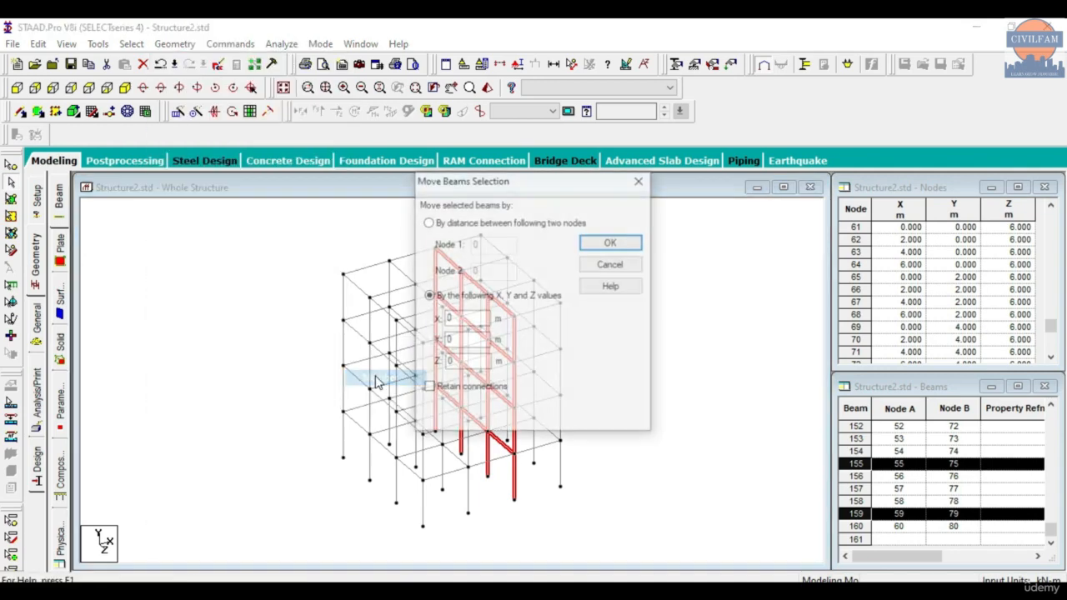
left_click_drag(521, 183, 214, 183)
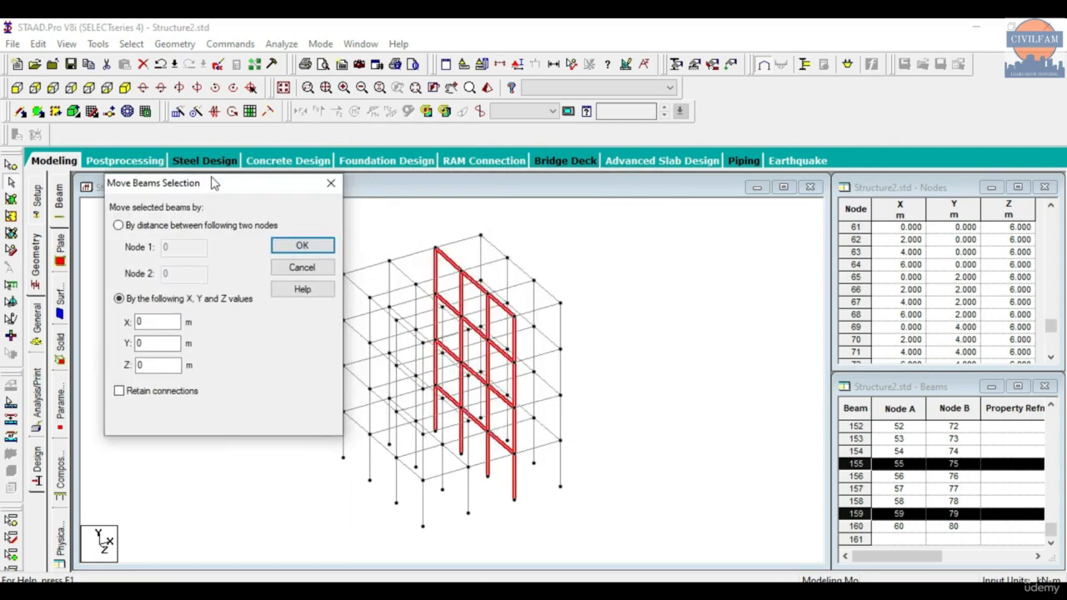
left_click(168, 322)
double_click(156, 321)
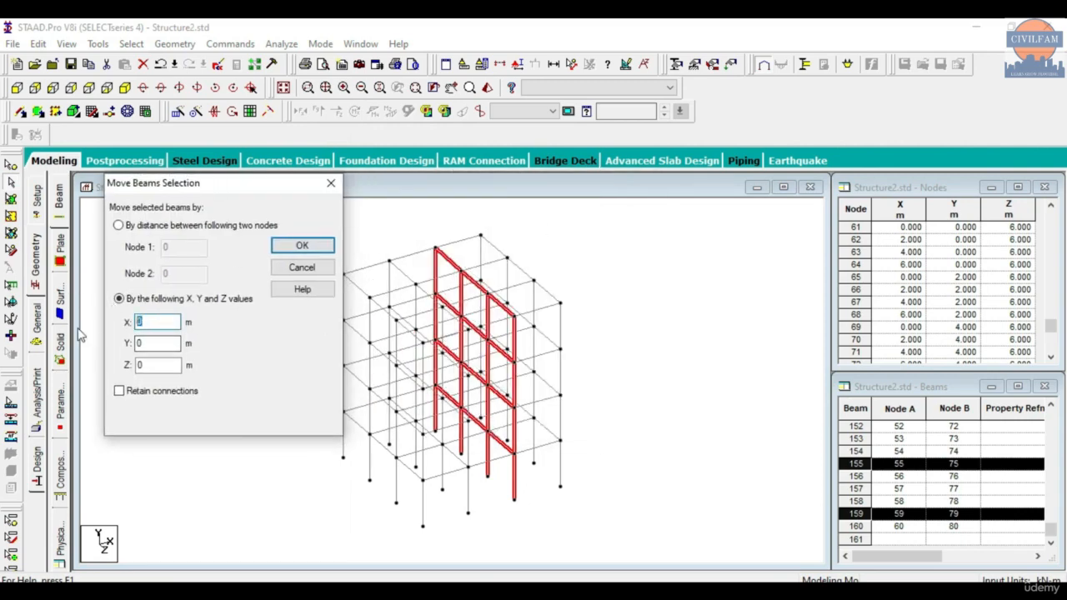
type("1")
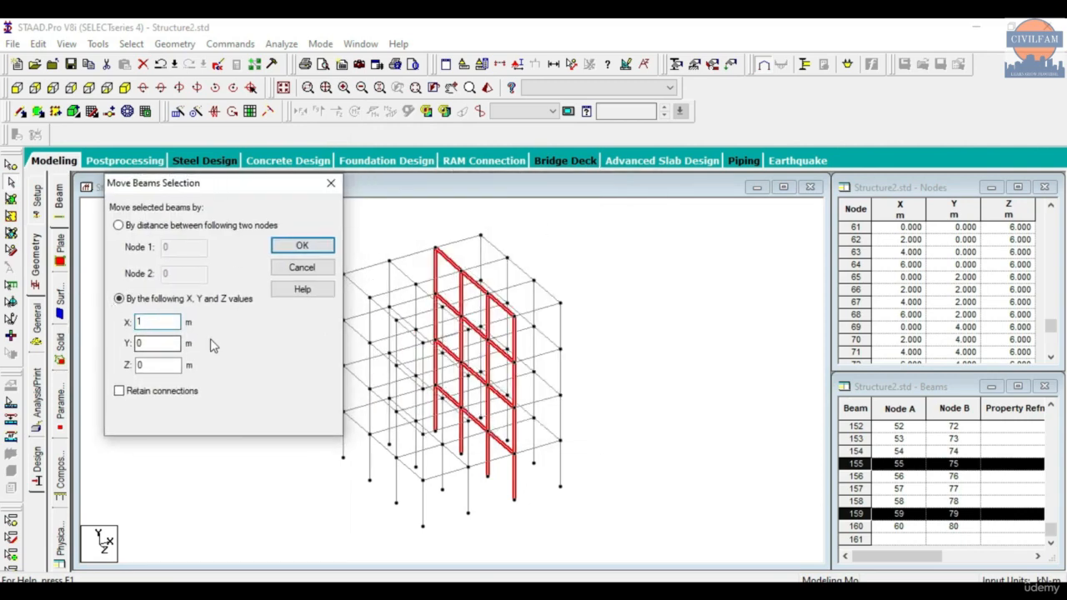
left_click(326, 247)
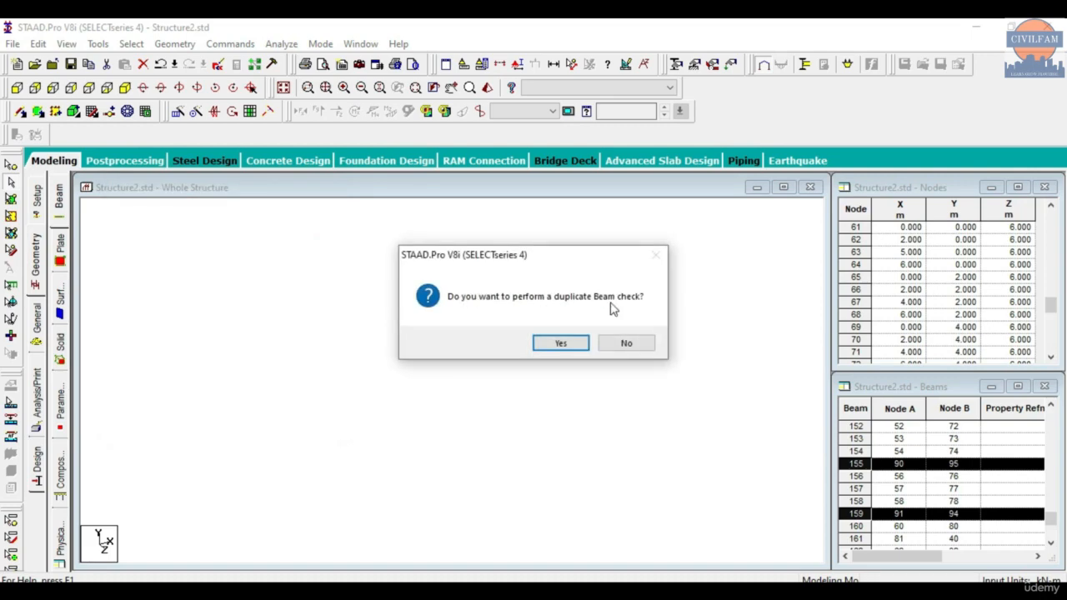
- Perform the duplicate beam check, split existing members at the moved nodes, and clear the selection
left_click(572, 343)
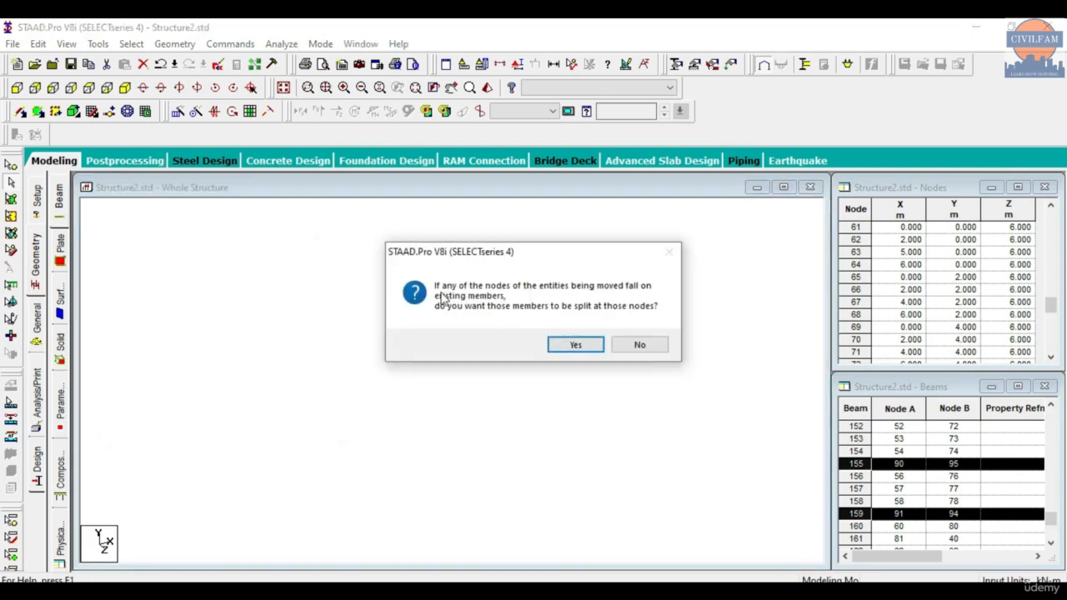
left_click(576, 345)
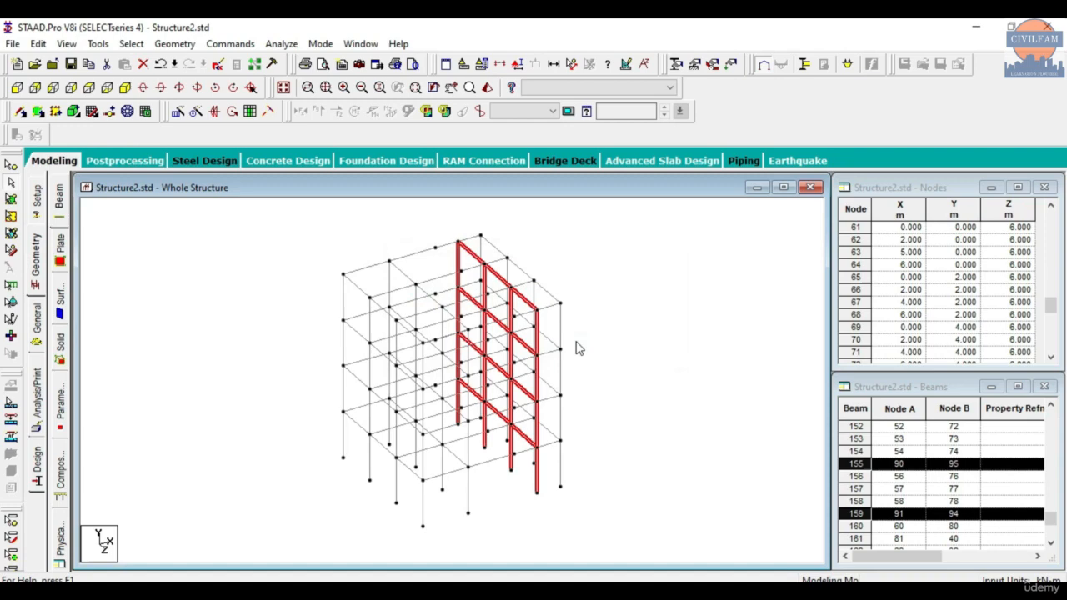
left_click(625, 274)
scroll(616, 310, "up", 2)
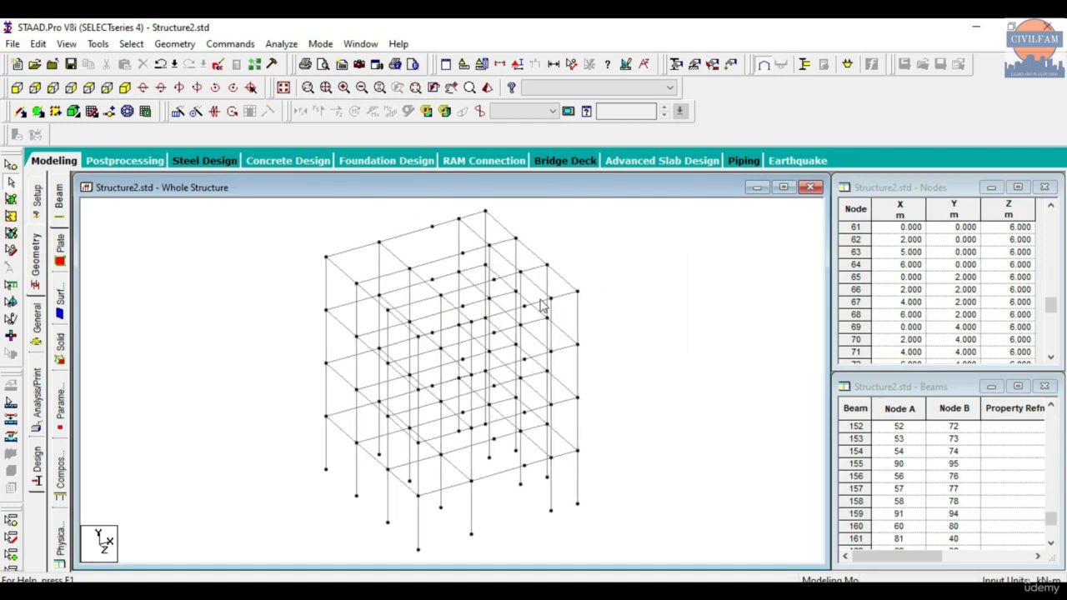
- Select all beams and columns along the rear frame line (Z = 0) in plan view and show them in isometric
left_click(91, 88)
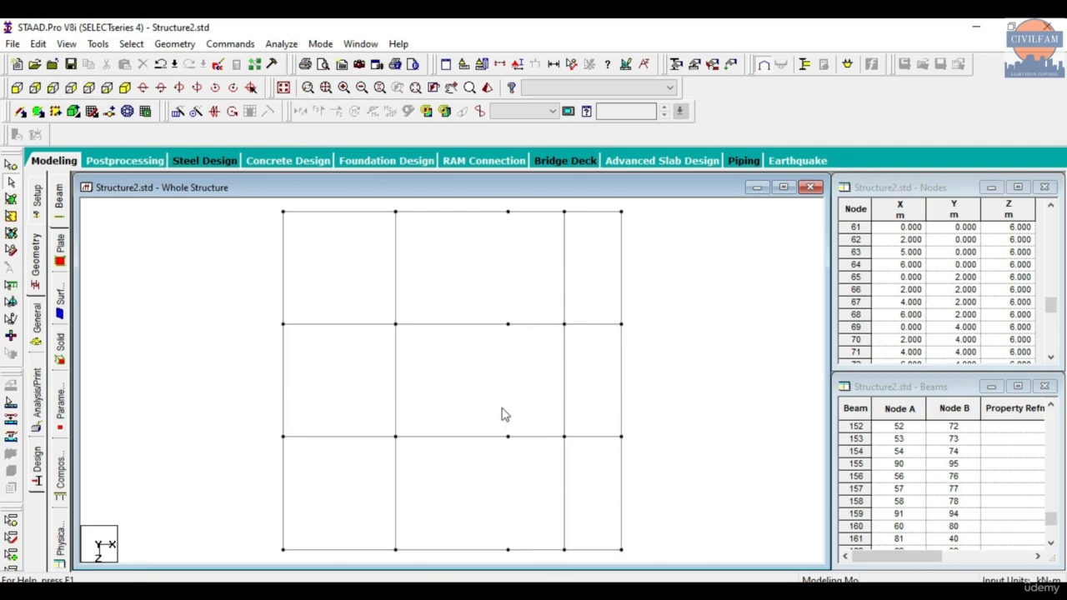
scroll(501, 414, "down", 1)
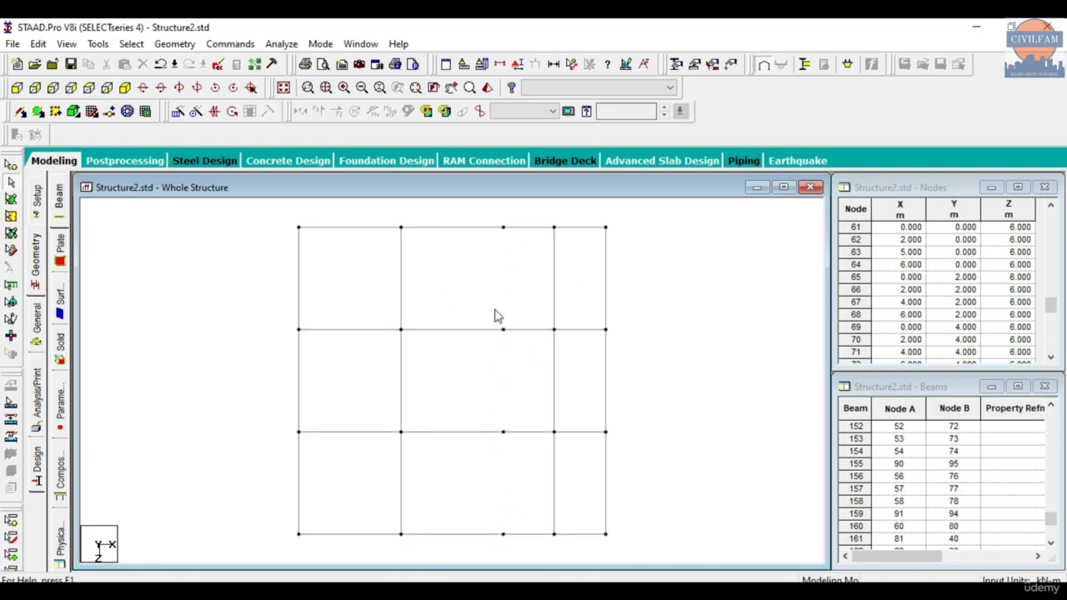
left_click_drag(495, 395, 517, 461)
left_click_drag(496, 502, 506, 541)
left_click_drag(282, 215, 632, 246)
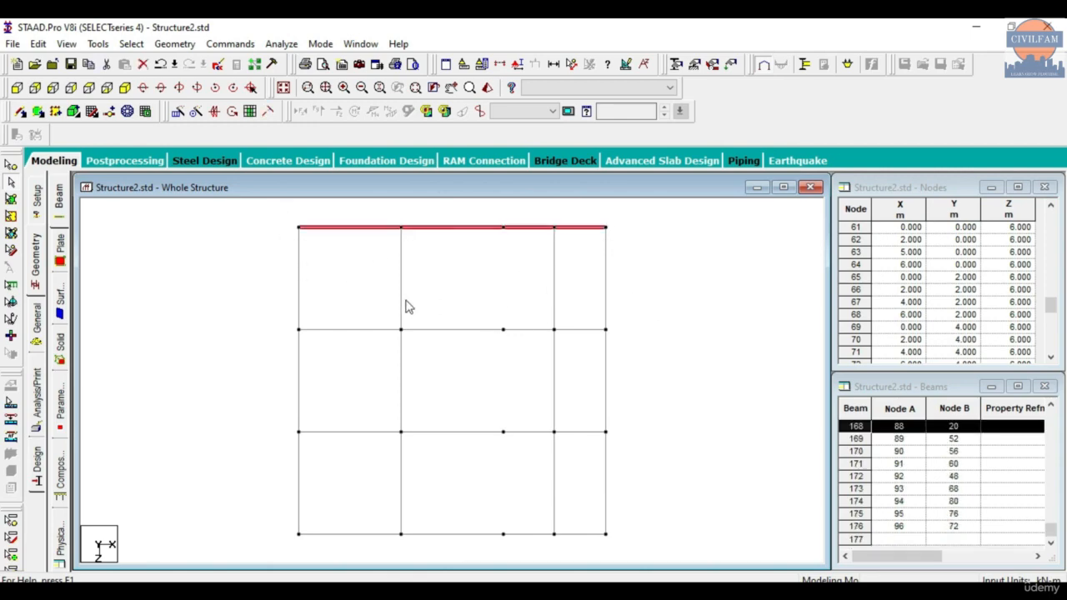
left_click(125, 87)
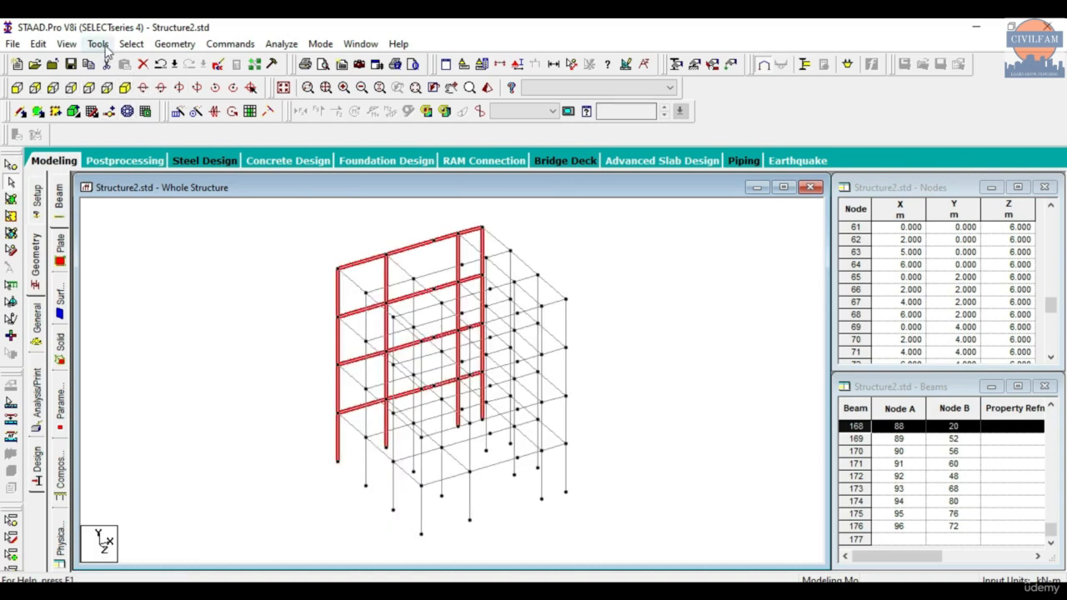
left_click(174, 43)
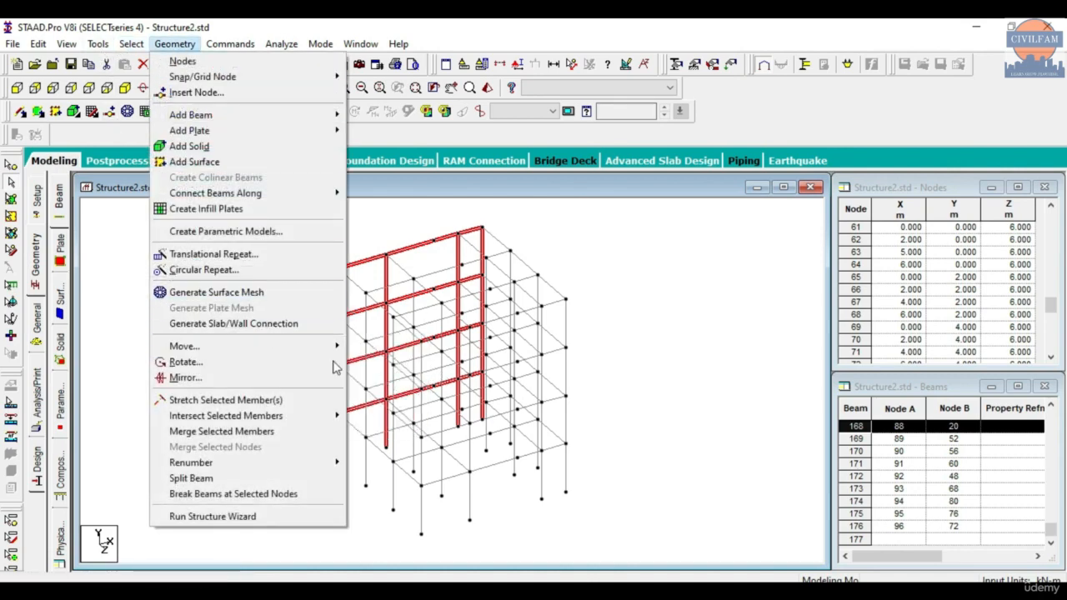
mouse_move(337, 346)
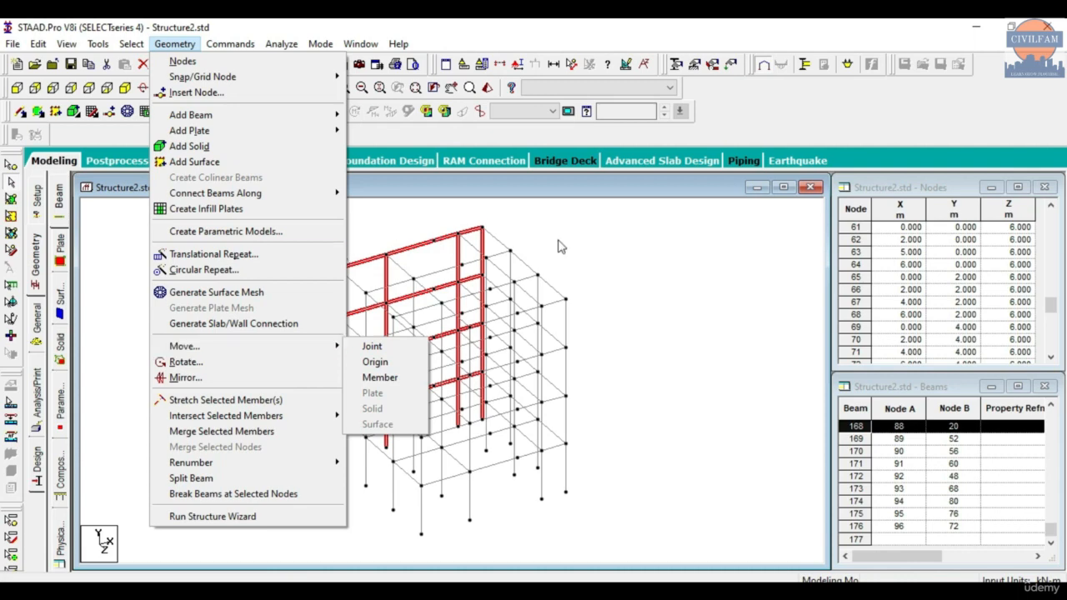
left_click(536, 254)
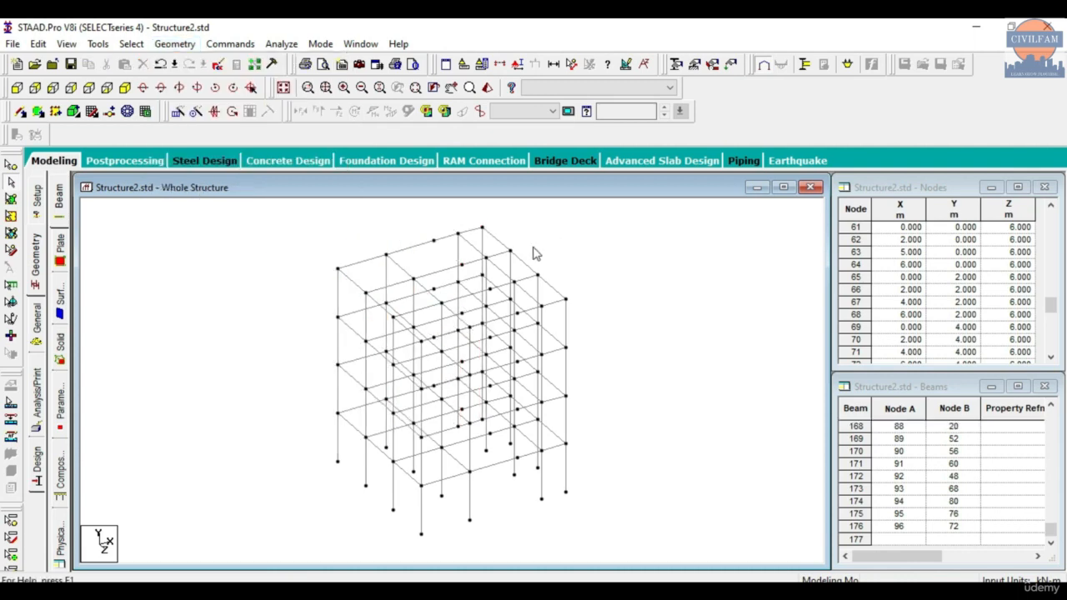
- Reselect the rear frame line's beams and columns in plan view and return to the isometric view
left_click(89, 87)
left_click_drag(260, 205, 673, 272)
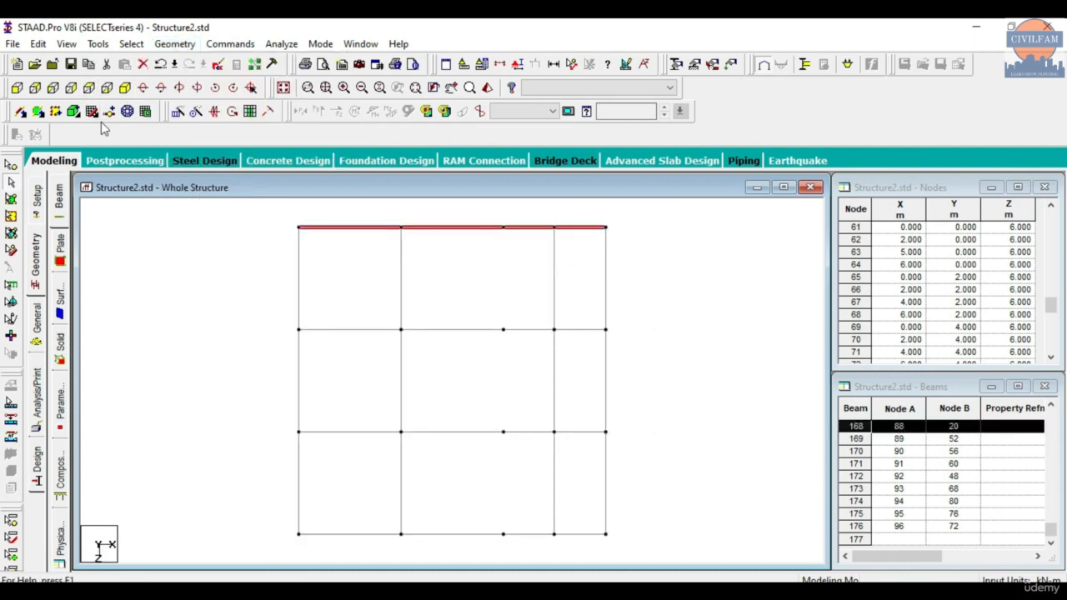
left_click(125, 87)
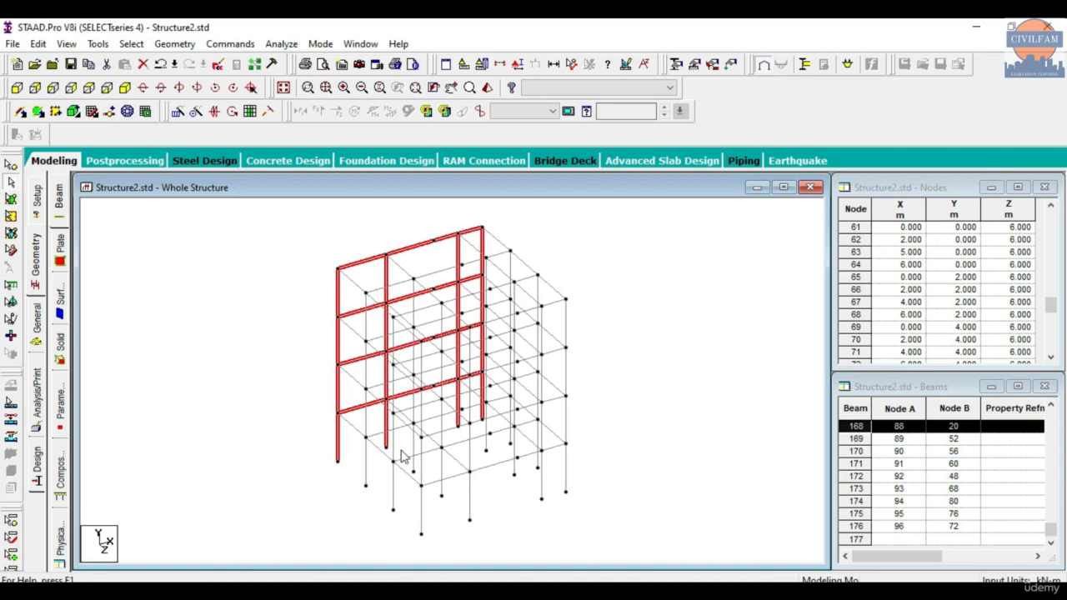
right_click(210, 279)
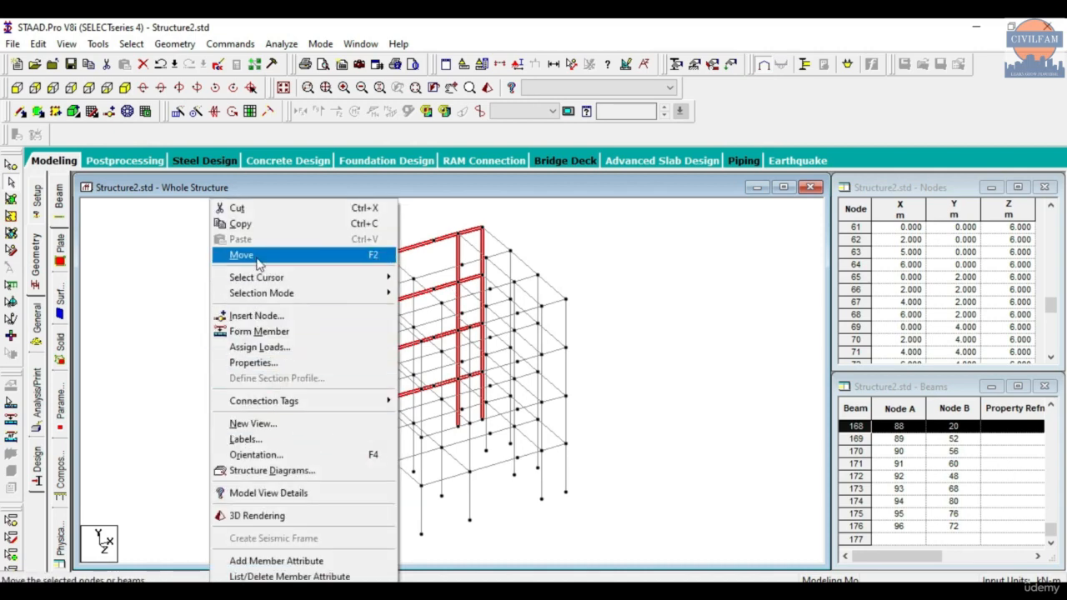
left_click(174, 44)
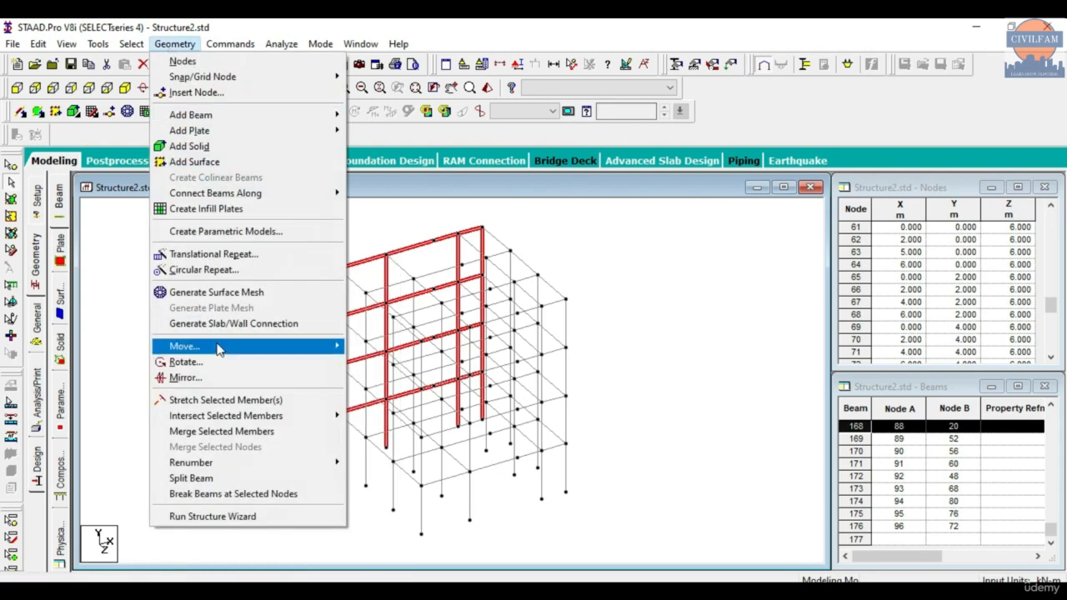
mouse_move(217, 346)
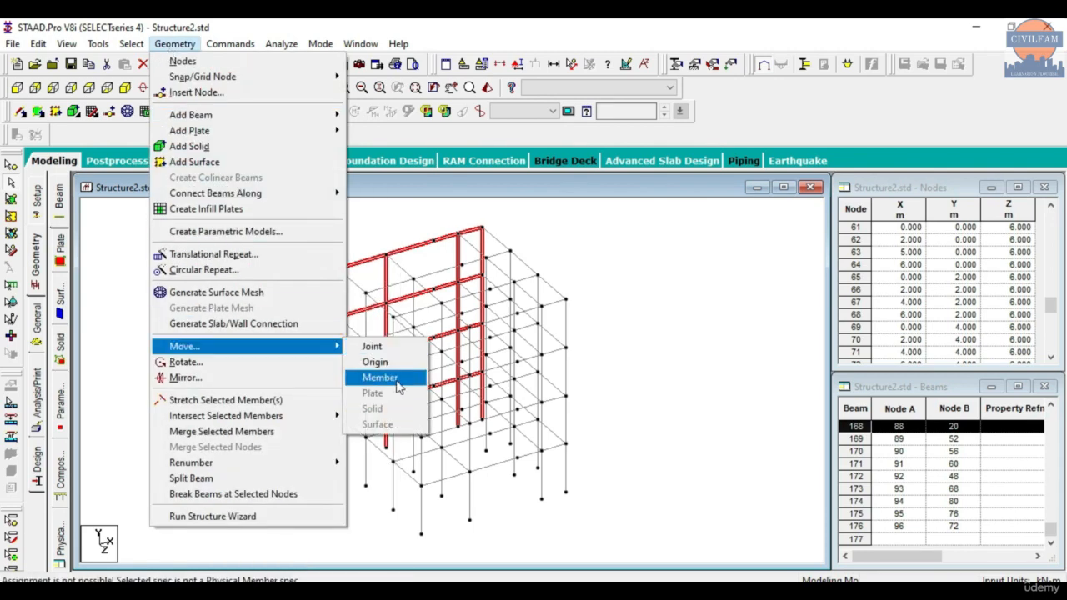
left_click(425, 130)
- Move the selected rear frame by -1 m in Z, with X and Y at 0 and without retaining connections
right_click(209, 235)
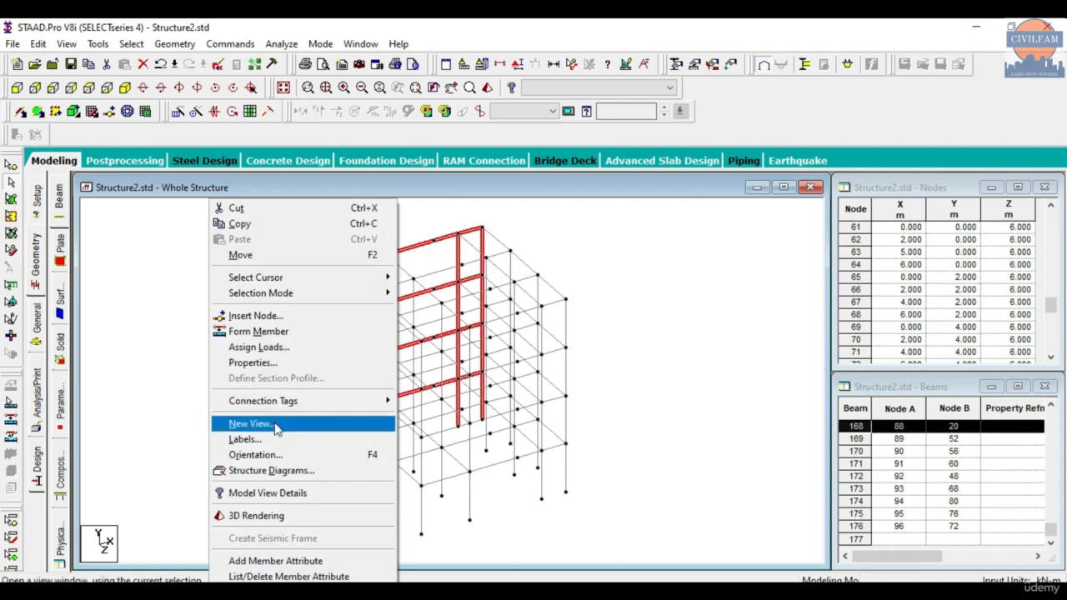
left_click(261, 259)
left_click_drag(475, 363, 410, 370)
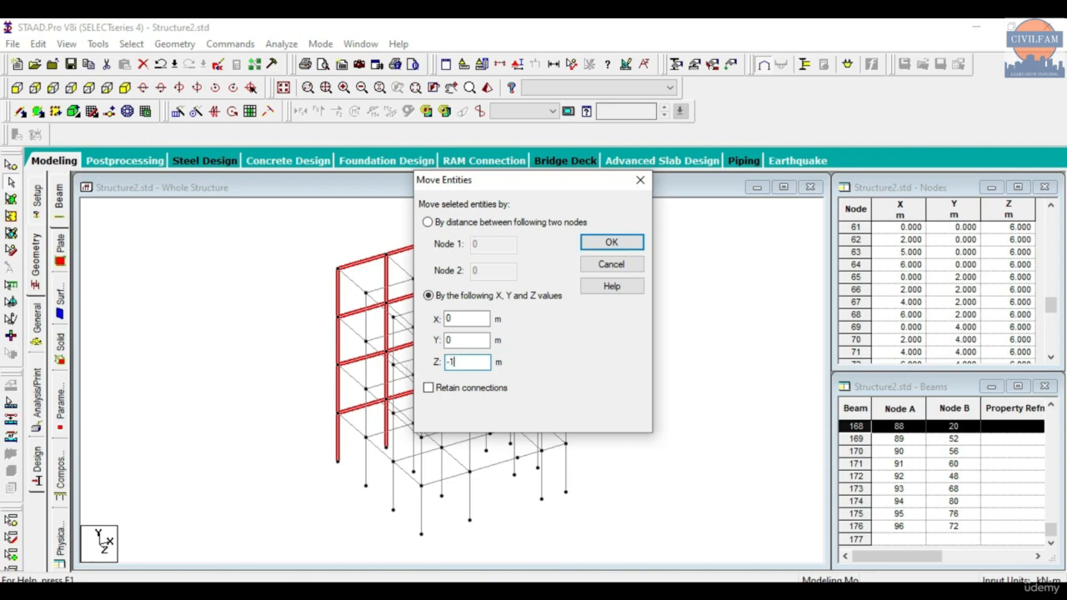
left_click(627, 245)
left_click(566, 348)
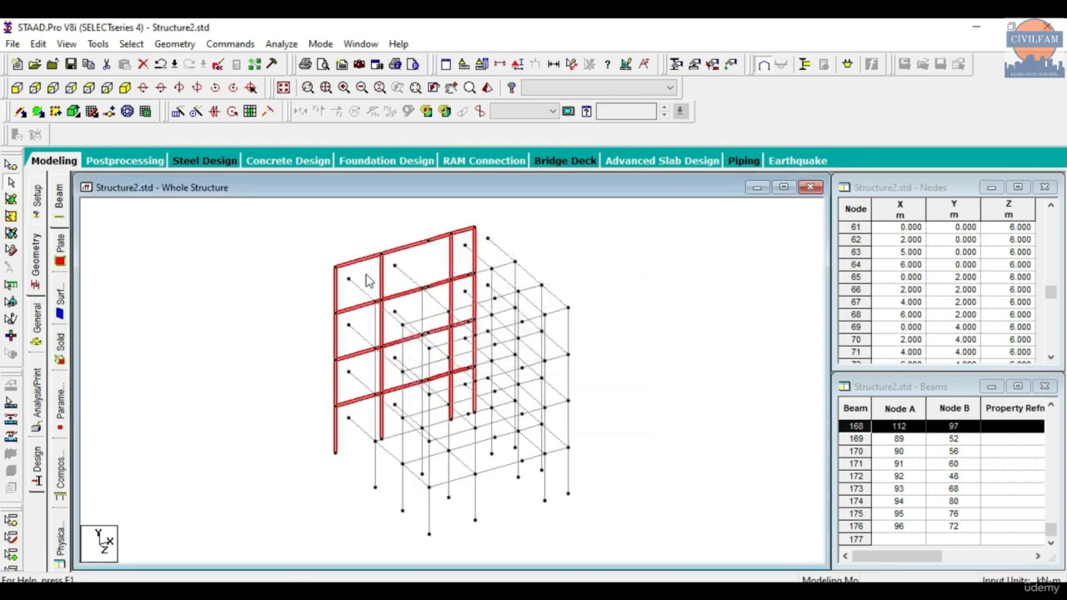
- Clear the selection and examine the moved rear frame and its connecting beams in isometric and plan views
left_click(301, 244)
scroll(319, 269, "up", 3)
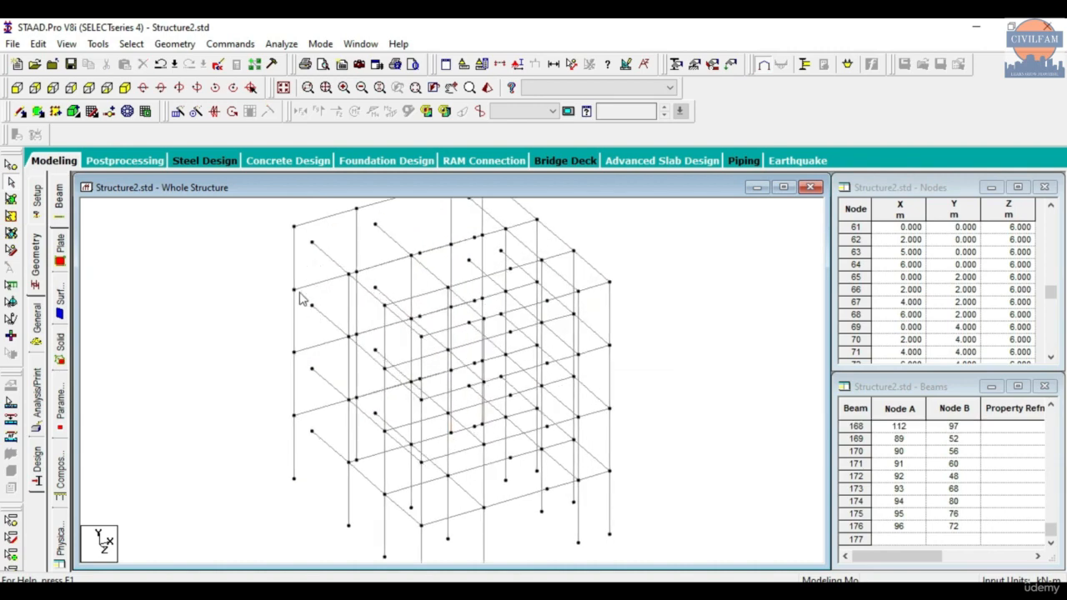
scroll(292, 409, "down", 2)
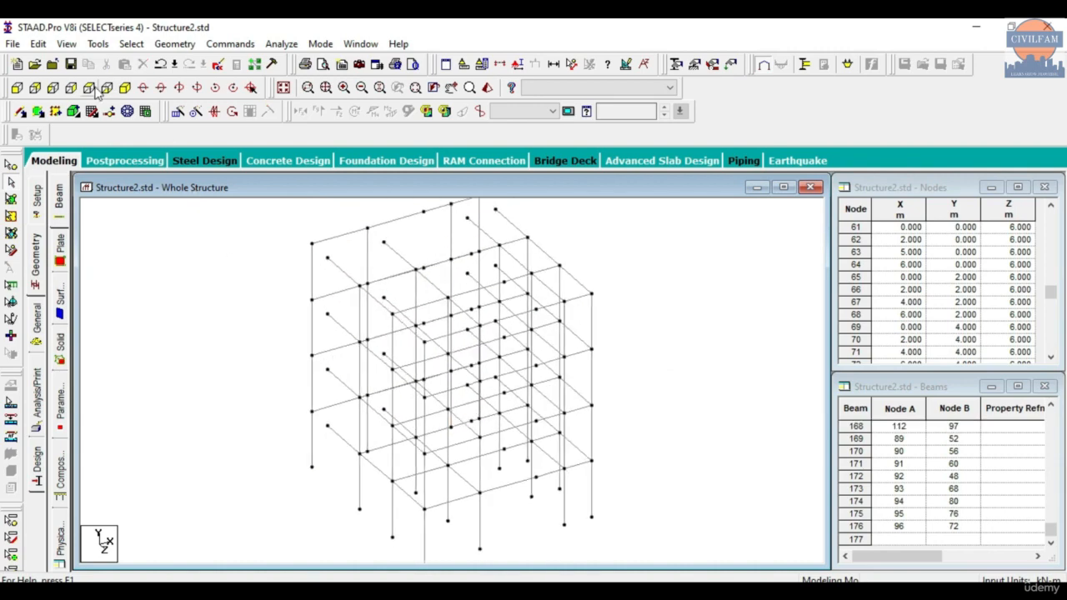
left_click(83, 89)
left_click(61, 90)
left_click(92, 89)
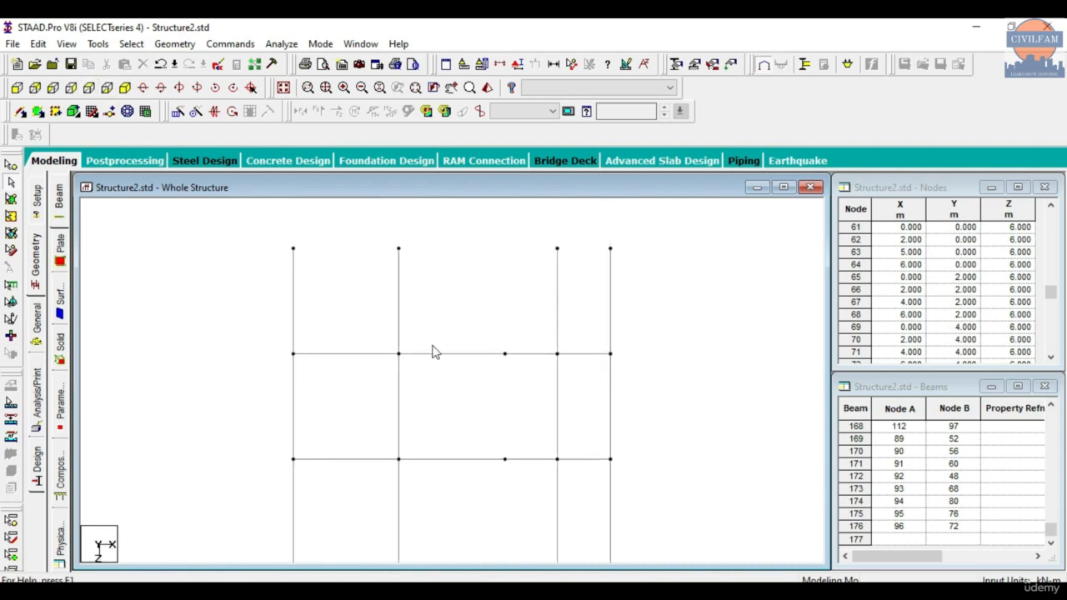
scroll(358, 300, "down", 3)
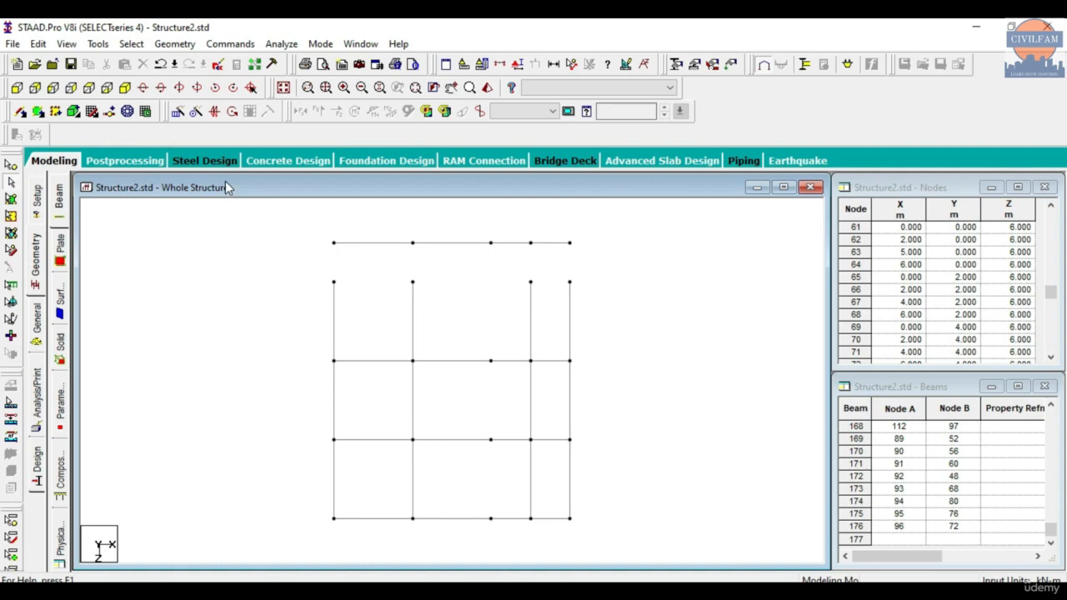
right_click(238, 274)
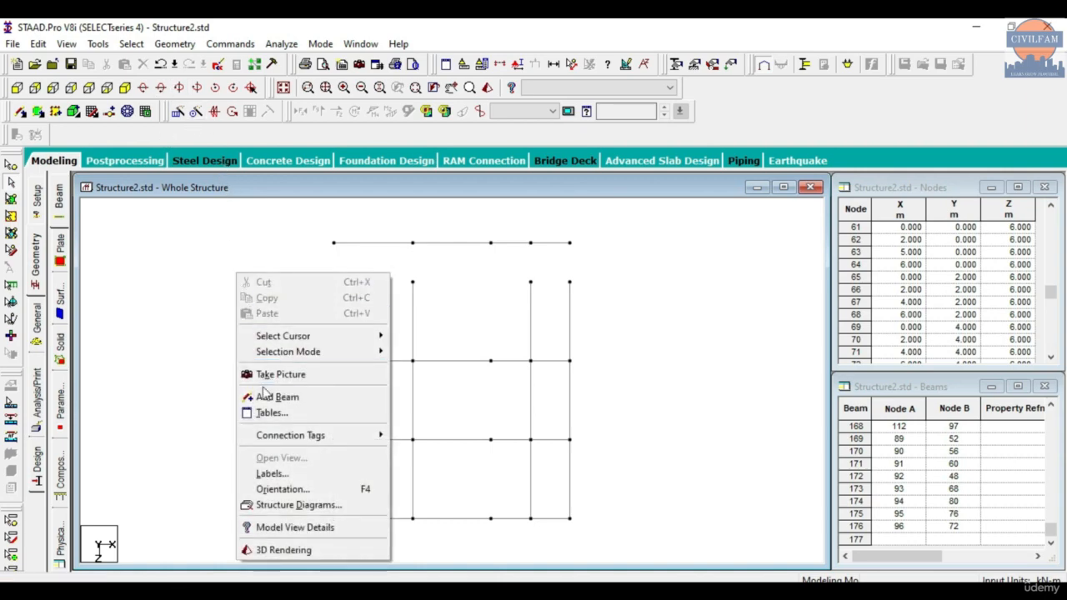
left_click(184, 273)
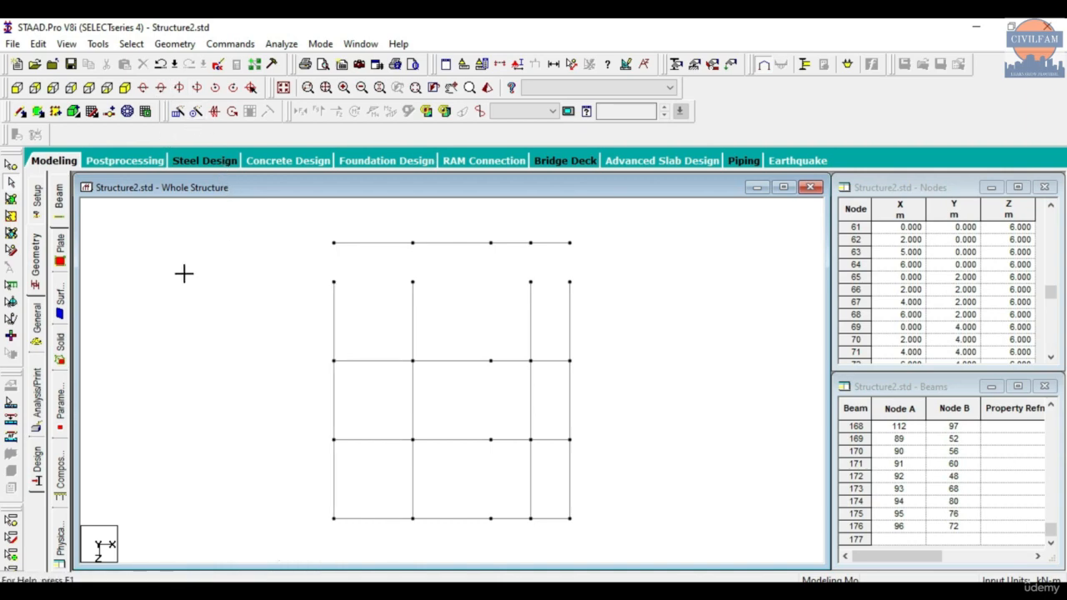
left_click(558, 242)
right_click(173, 265)
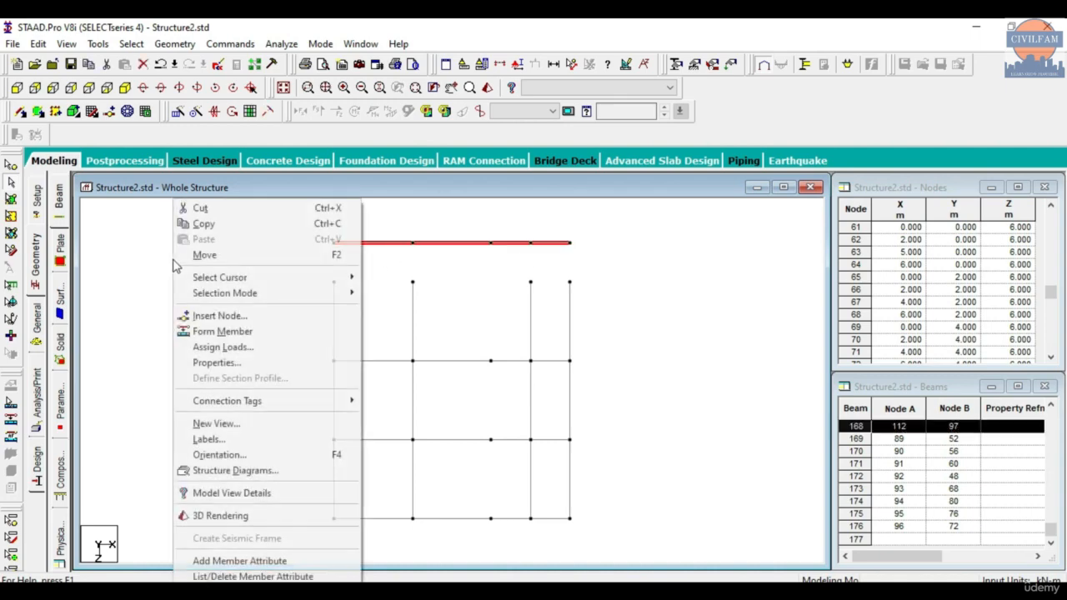
left_click(234, 263)
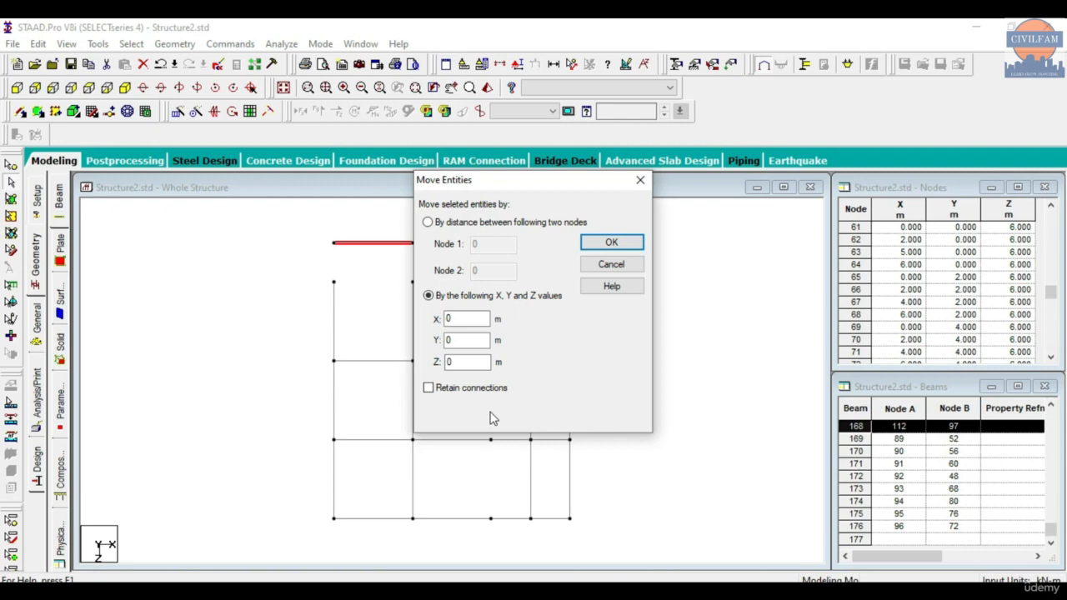
left_click(640, 180)
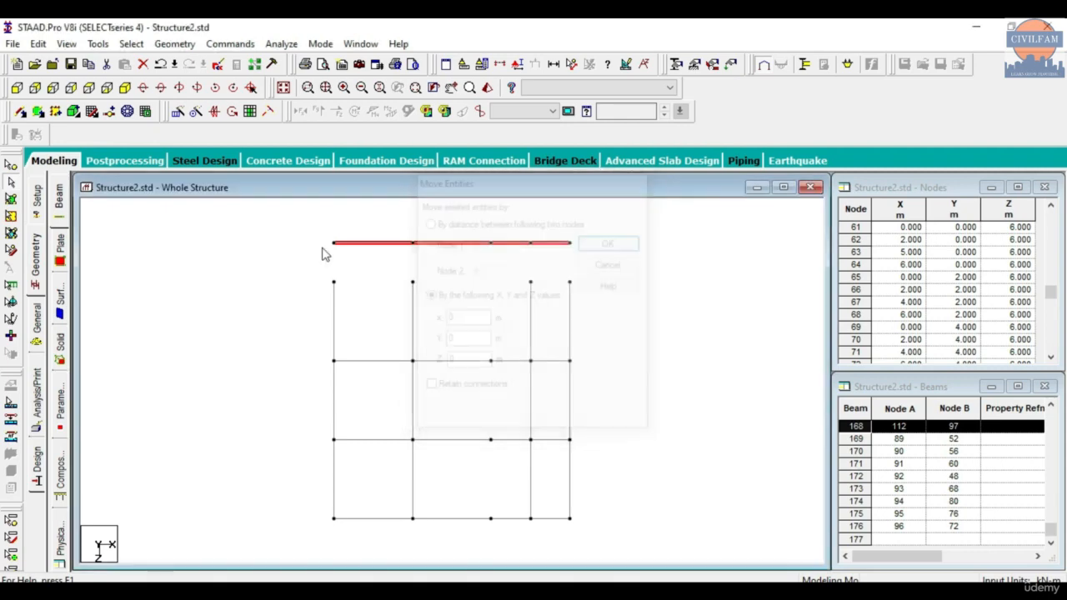
- Clear the selection and undo the last move of the rear frame
left_click(190, 278)
key("ctrl+z")
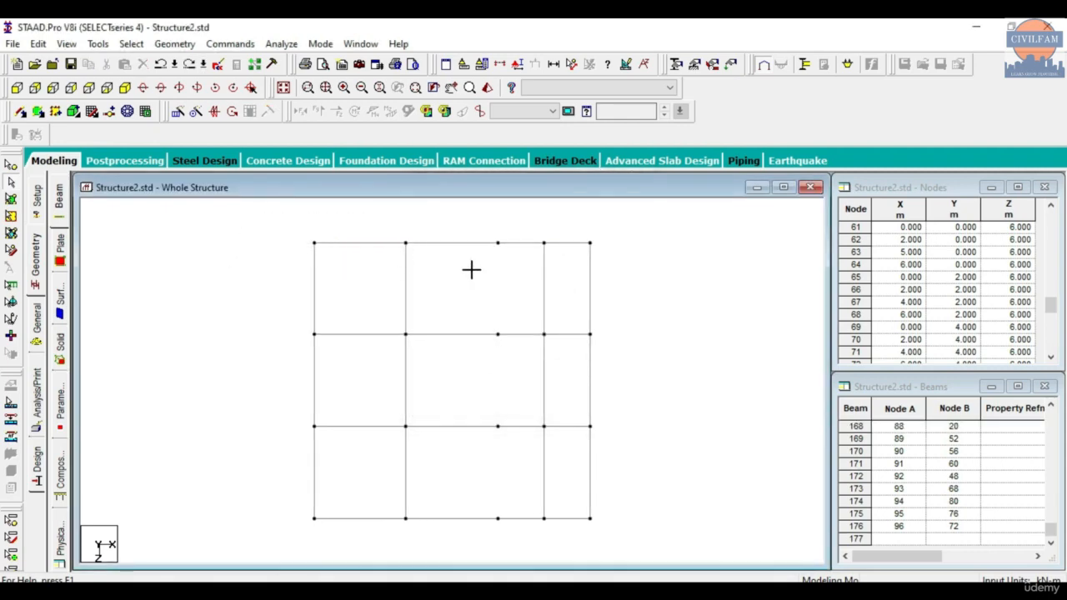
- Select the rear frame line in plan view and move it by -1 m in Z, with X and Y at 0 and connections retained
left_click_drag(471, 269, 646, 267)
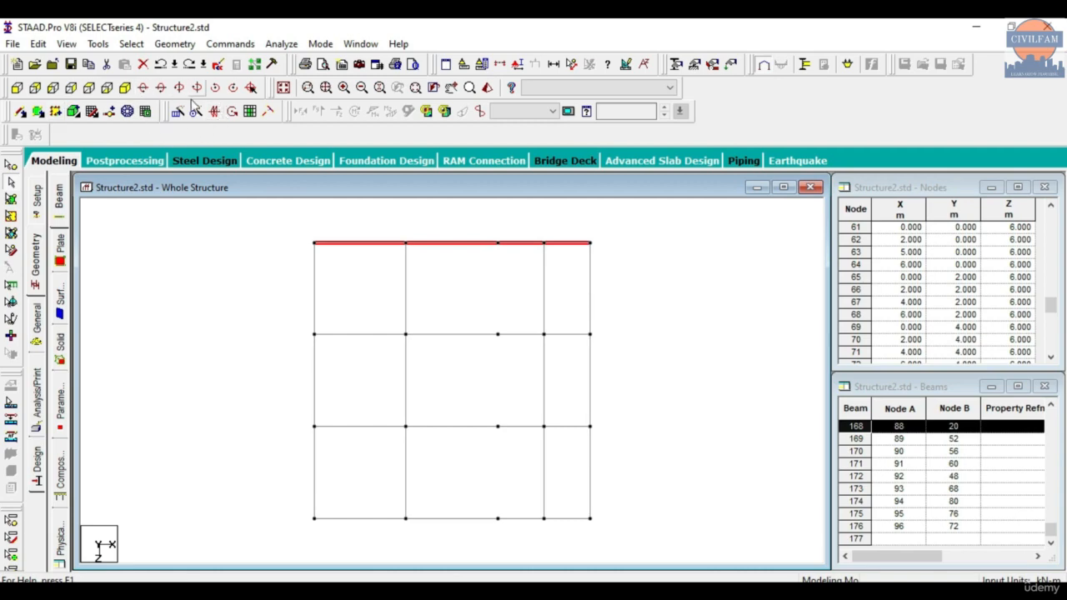
right_click(186, 250)
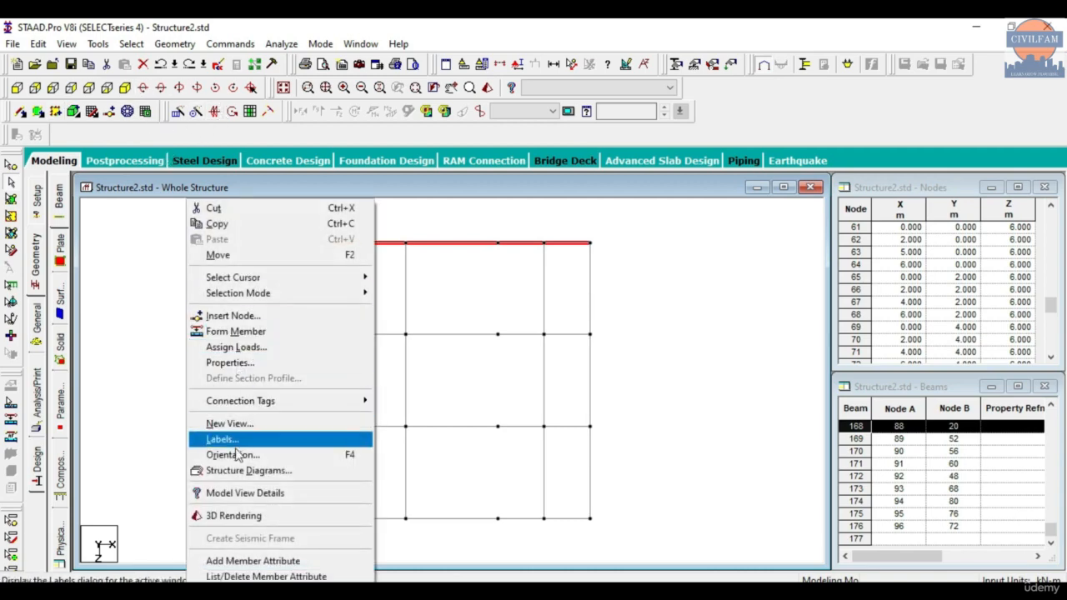
left_click(247, 254)
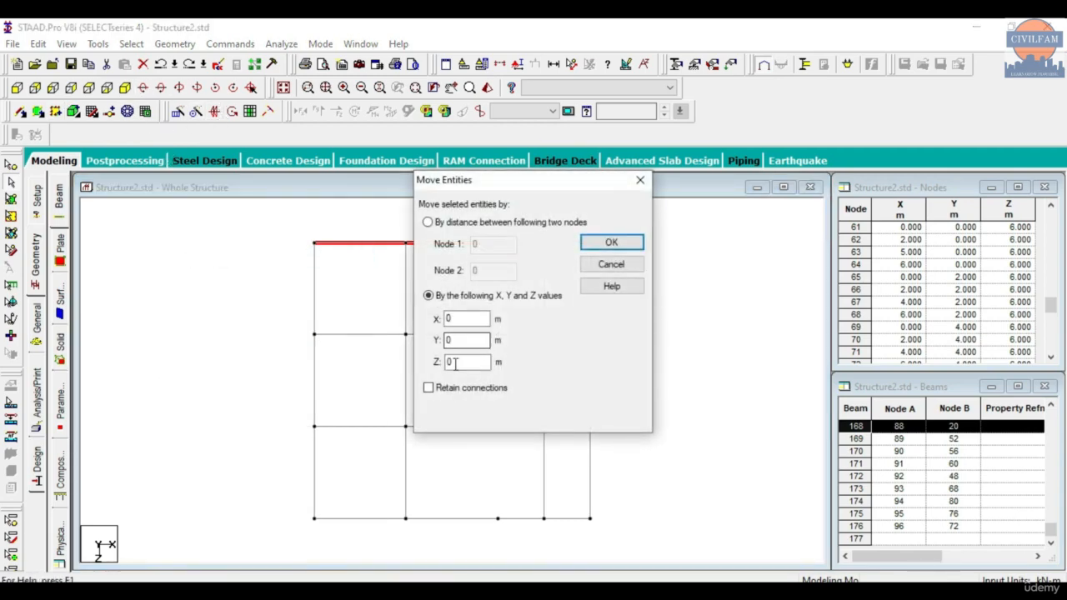
left_click(429, 388)
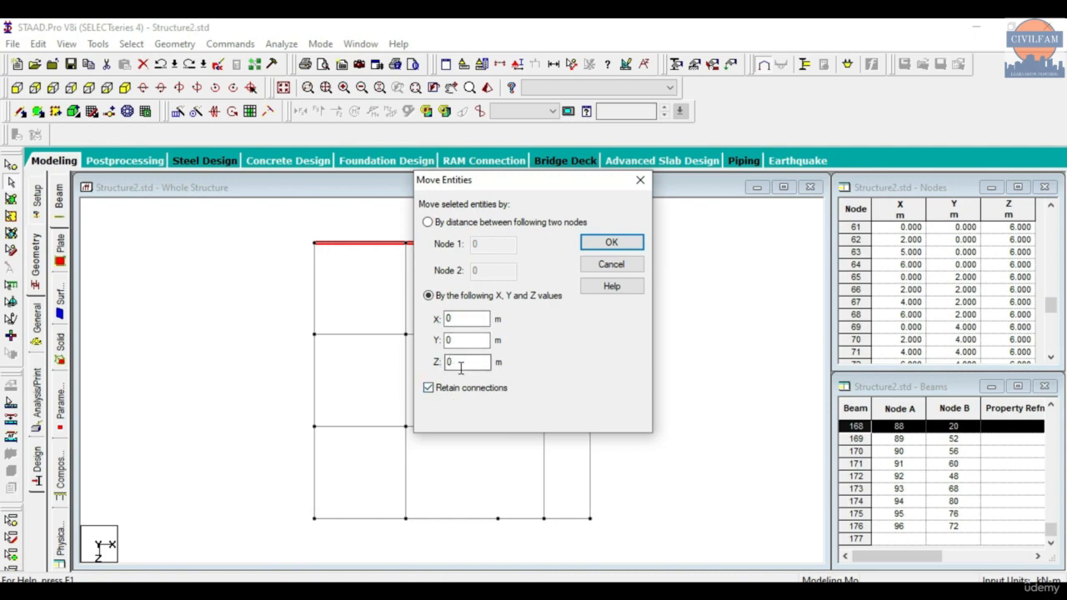
left_click(611, 243)
left_click(594, 350)
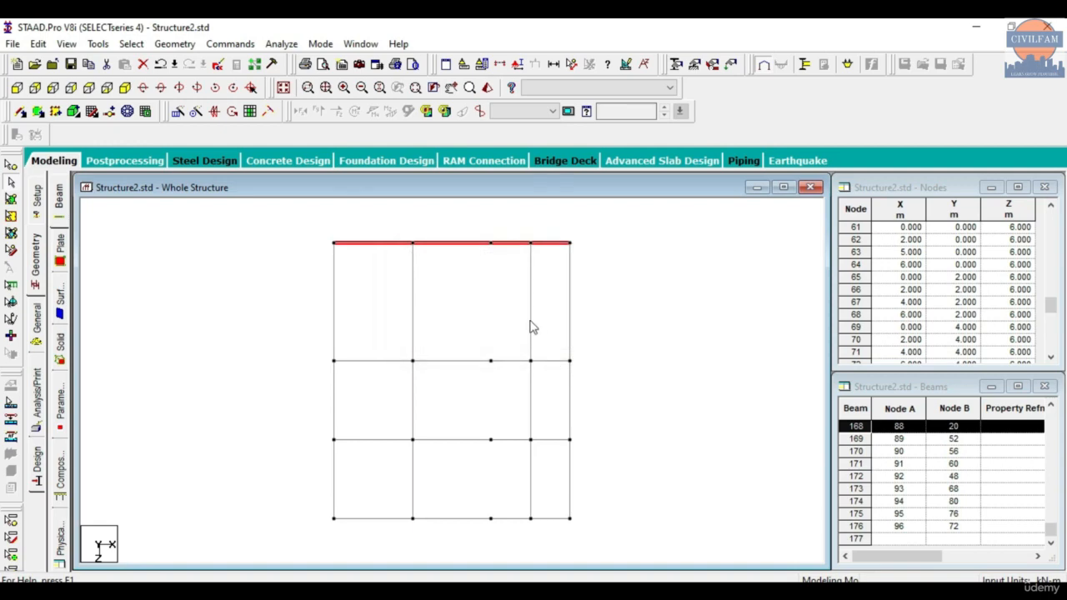
left_click(470, 299)
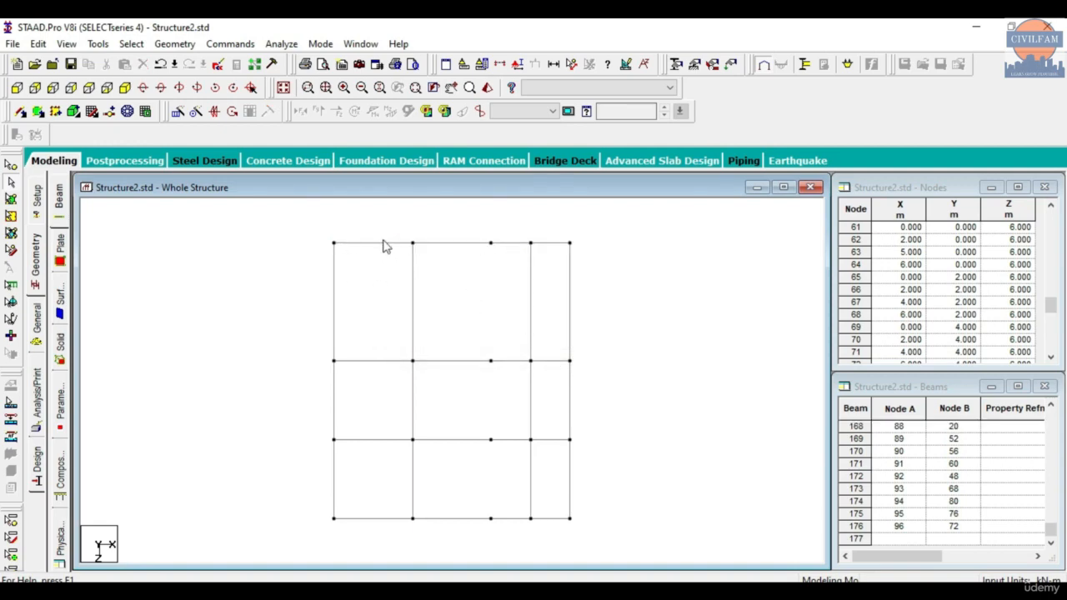
left_click(125, 88)
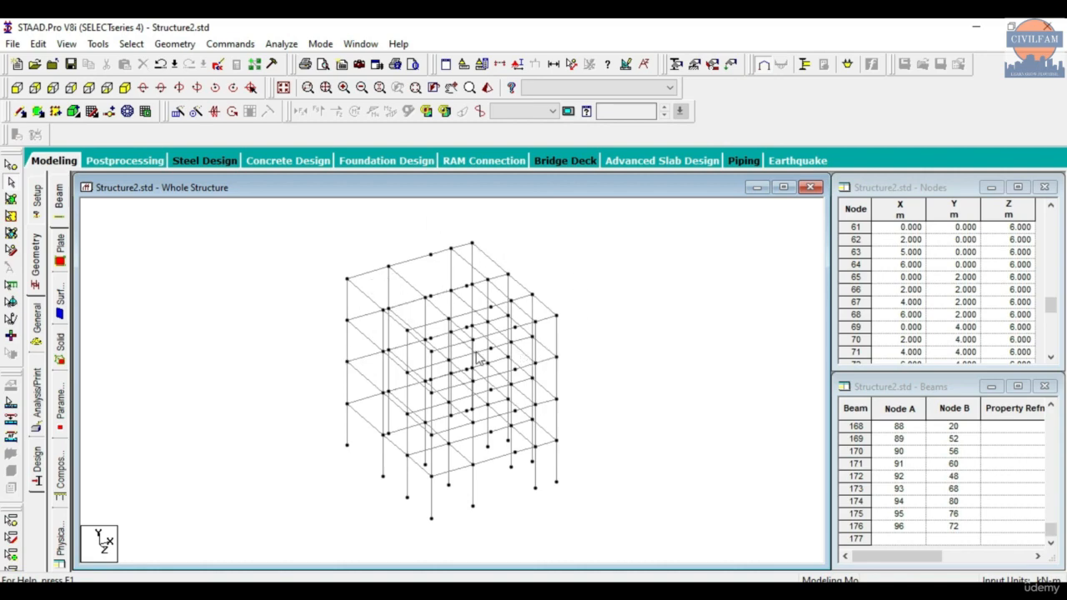
left_click_drag(268, 224, 648, 544)
left_click(693, 413)
left_click(406, 285)
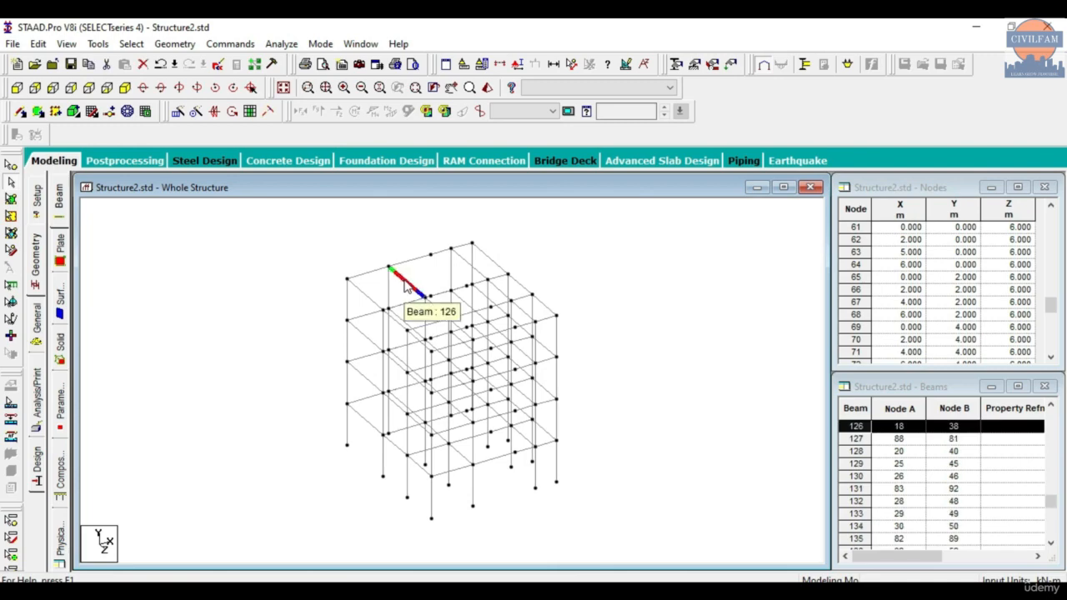
right_click(347, 231)
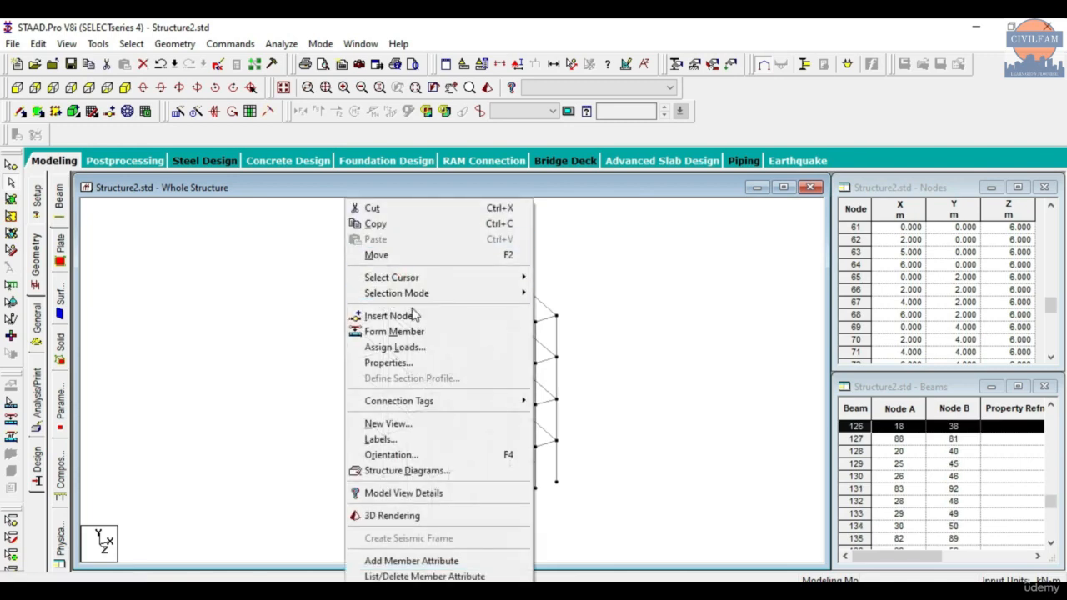
left_click(414, 258)
left_click(636, 182)
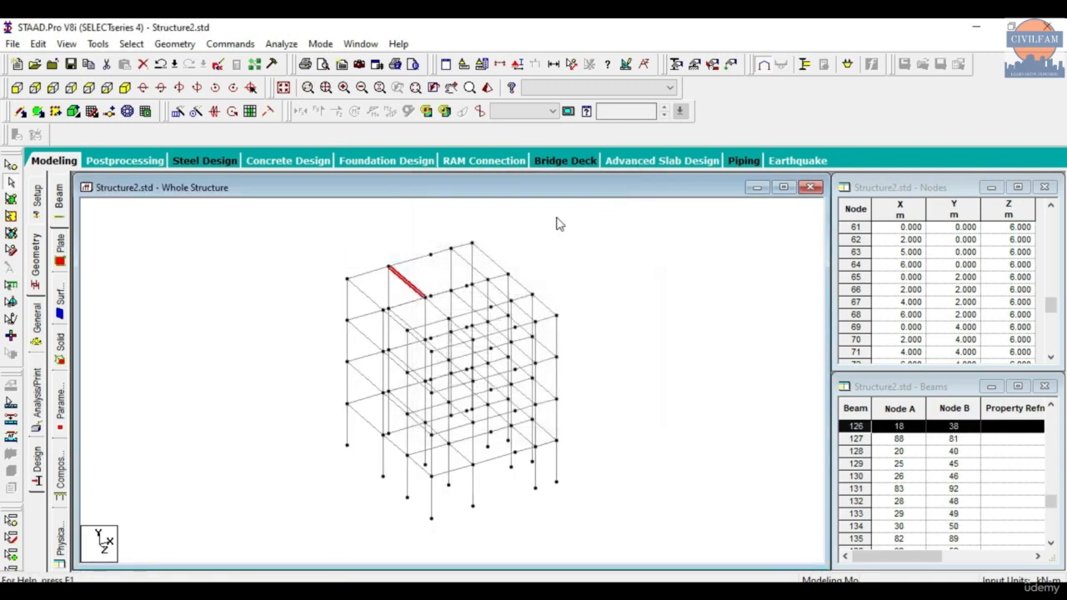
- Examine the geometry, property and loading details of the roof beam at X = 2 m in the extended rear bay, and clear the selection
double_click(406, 285)
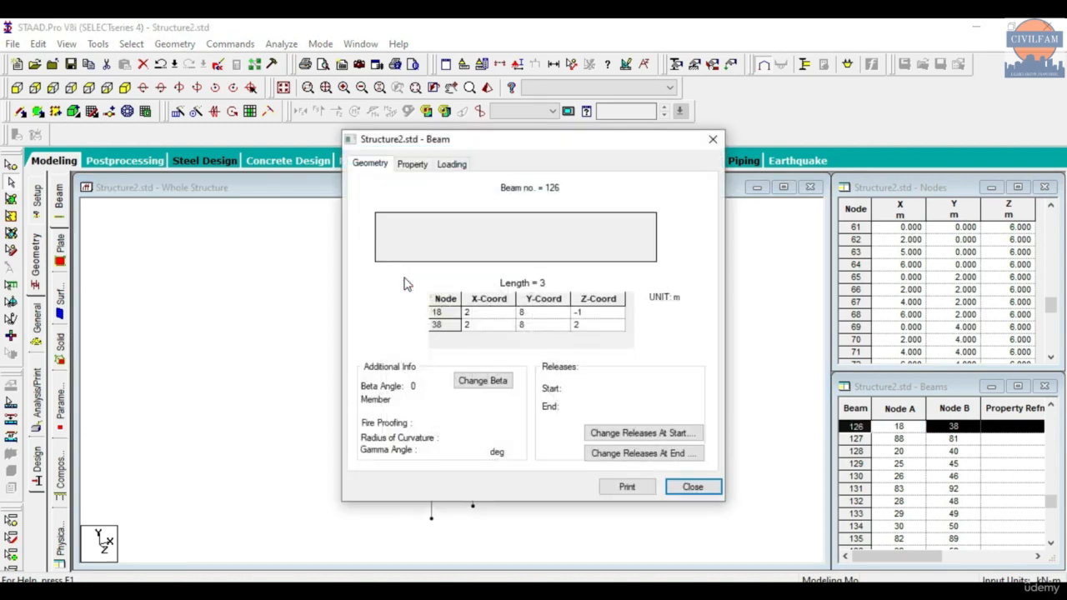
left_click(421, 164)
left_click(451, 164)
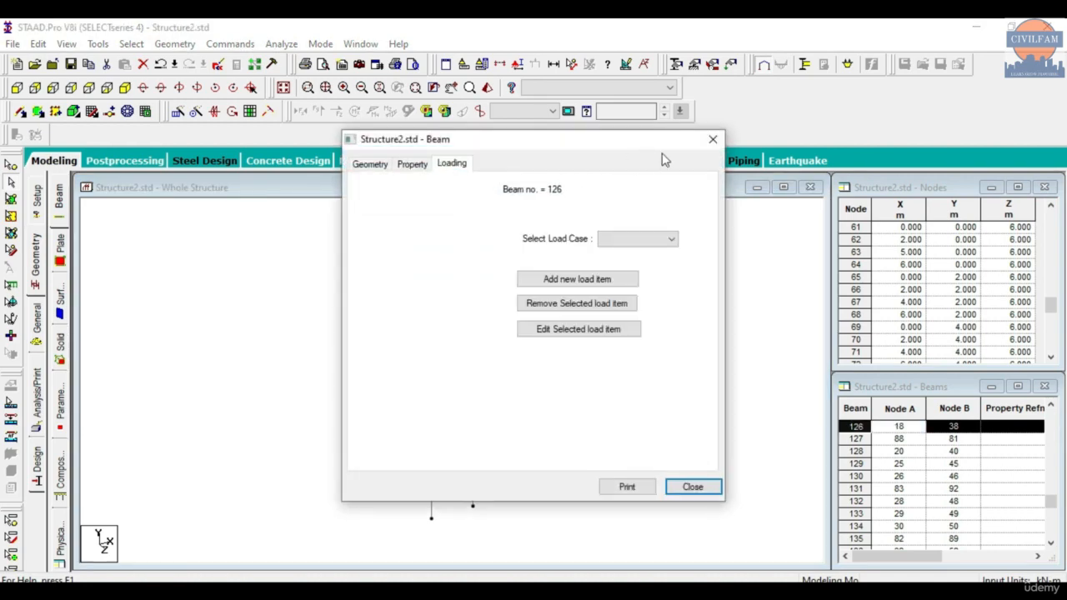
left_click(712, 139)
left_click(239, 238)
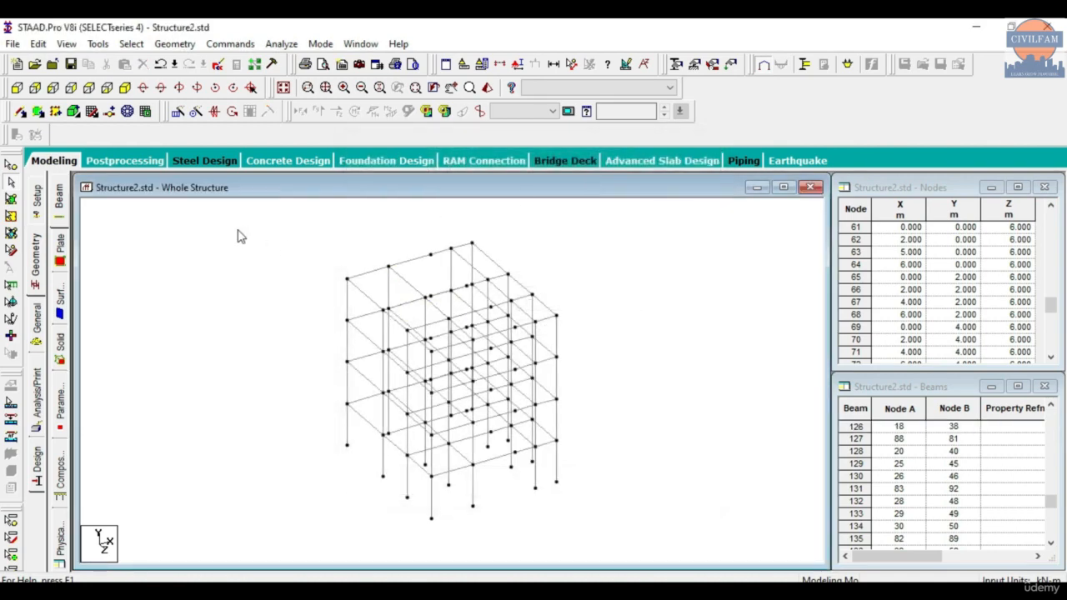